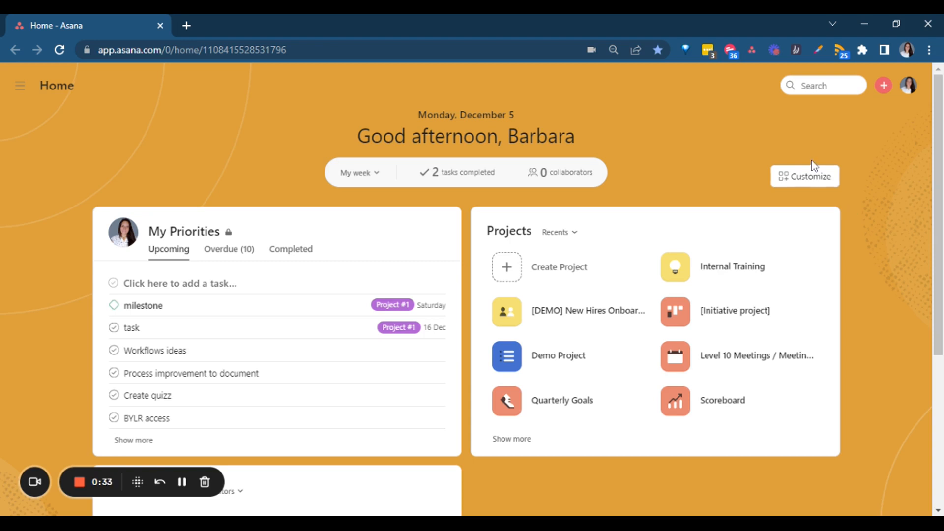
- Add the Private notepad widget to the Home page ahead of My Priorities, and leave the page customization
left_click(808, 183)
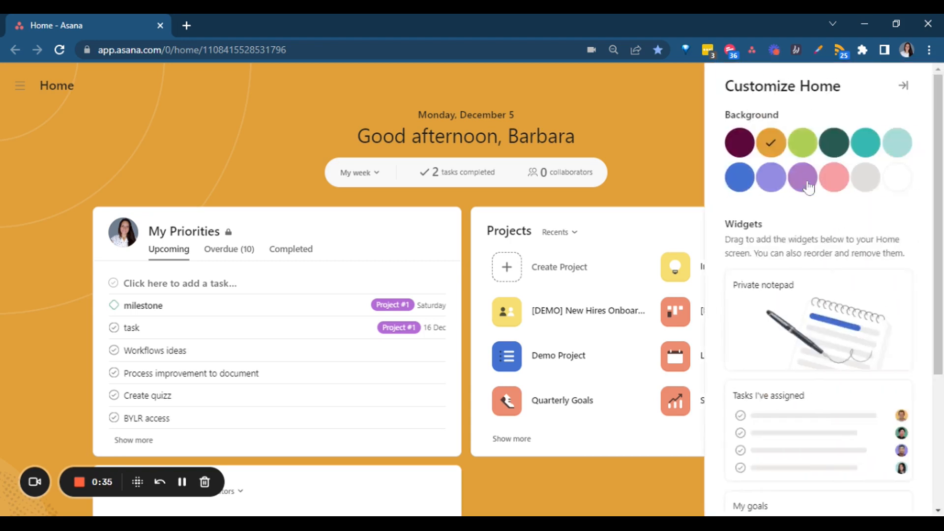
scroll(796, 275, "down", 3)
scroll(796, 276, "down", 1)
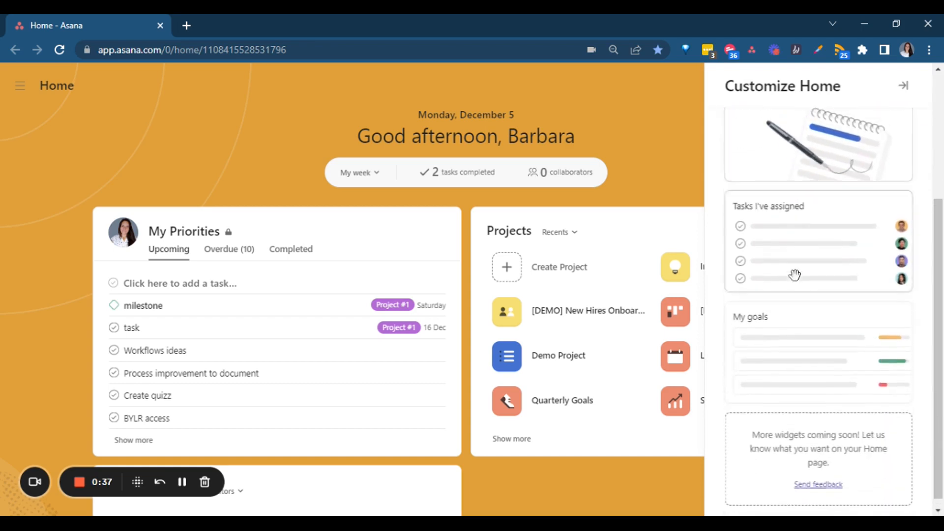
scroll(795, 276, "up", 3)
scroll(795, 275, "down", 3)
scroll(795, 274, "up", 3)
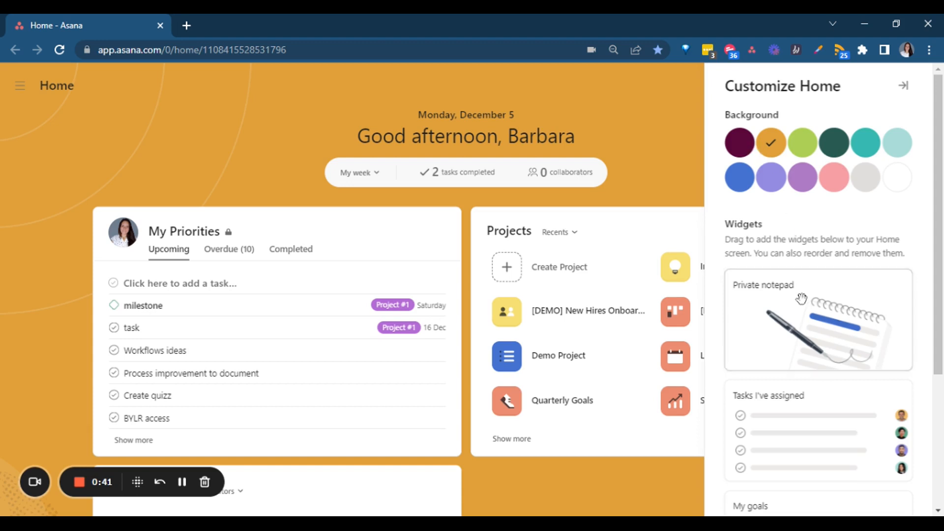
left_click_drag(802, 299, 266, 247)
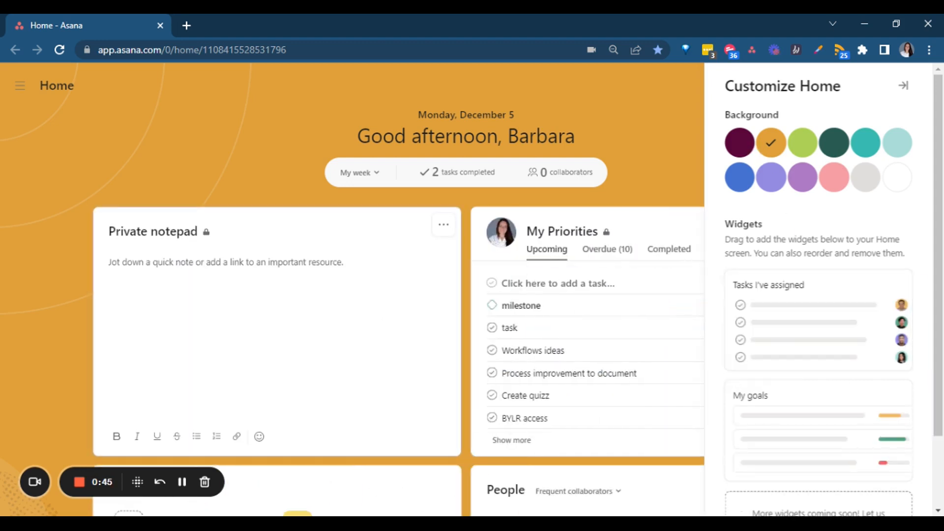
left_click(433, 403)
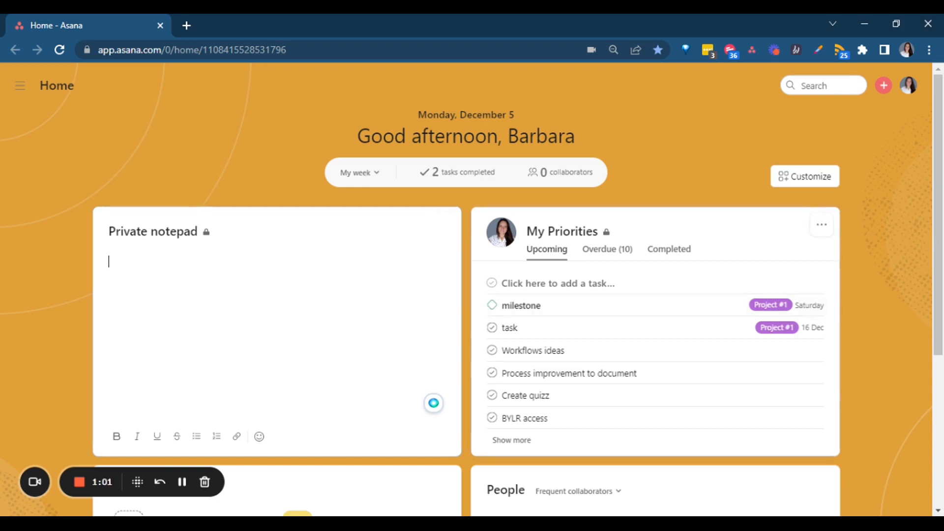
left_click(512, 284)
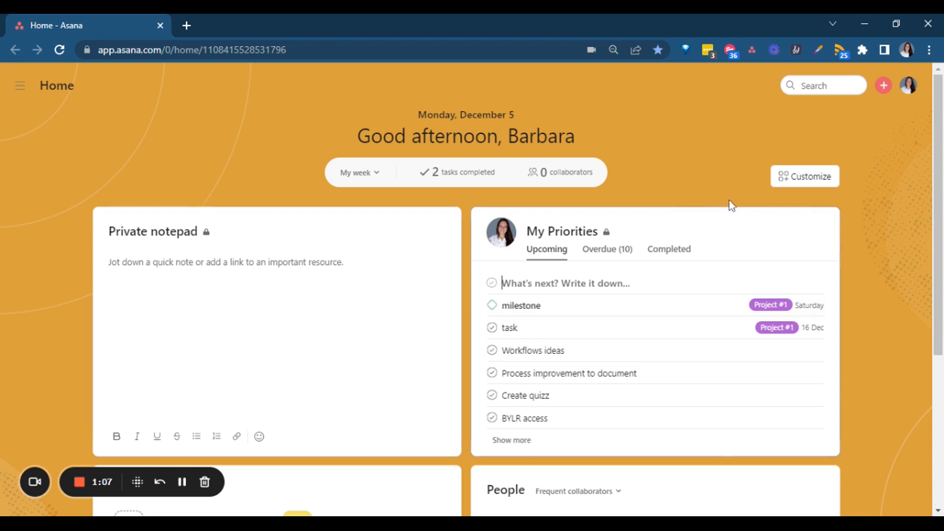
- Add the Tasks I've assigned widget to the Home page directly after Projects, and close the customization
left_click(826, 176)
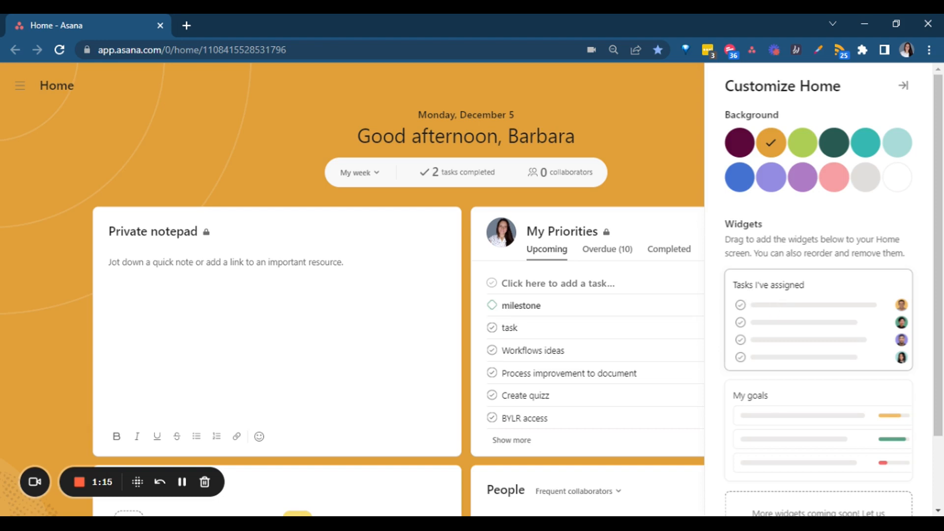
scroll(474, 354, "down", 4)
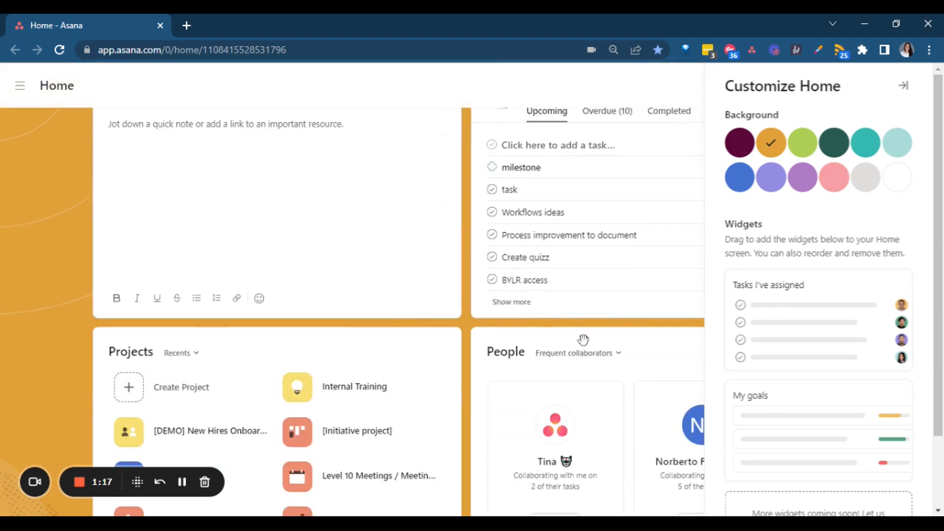
left_click_drag(858, 309, 619, 327)
scroll(525, 391, "up", 5)
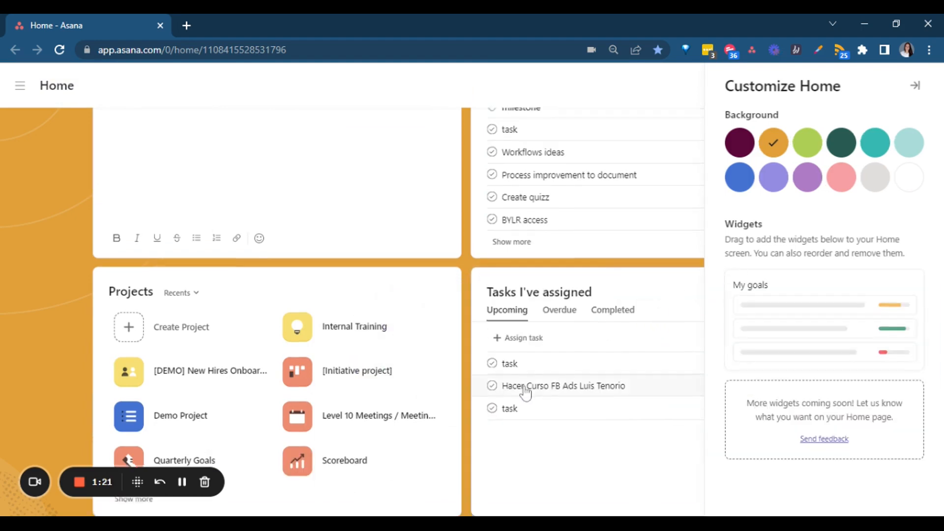
left_click(631, 168)
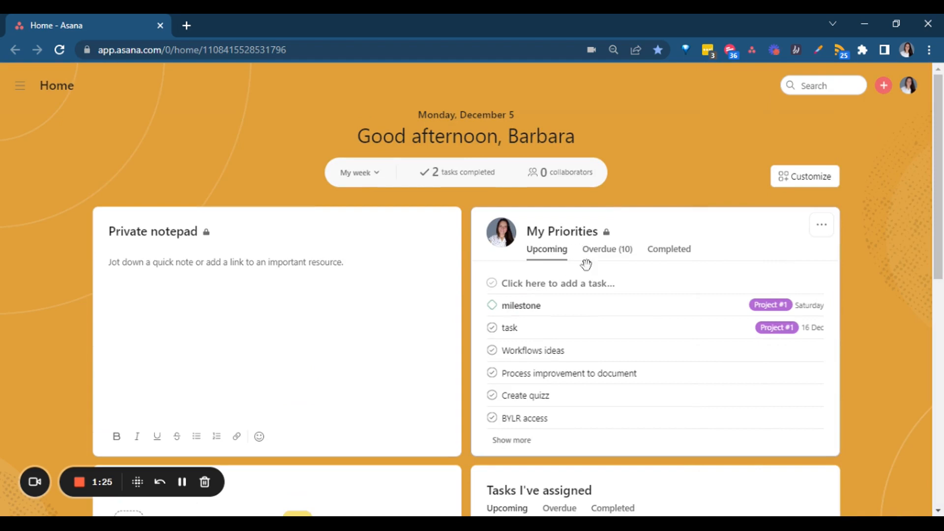
- Look over the Home widgets and check the overdue and completed tasks in My Priorities, returning to the upcoming ones
scroll(578, 370, "down", 2)
scroll(558, 449, "down", 2)
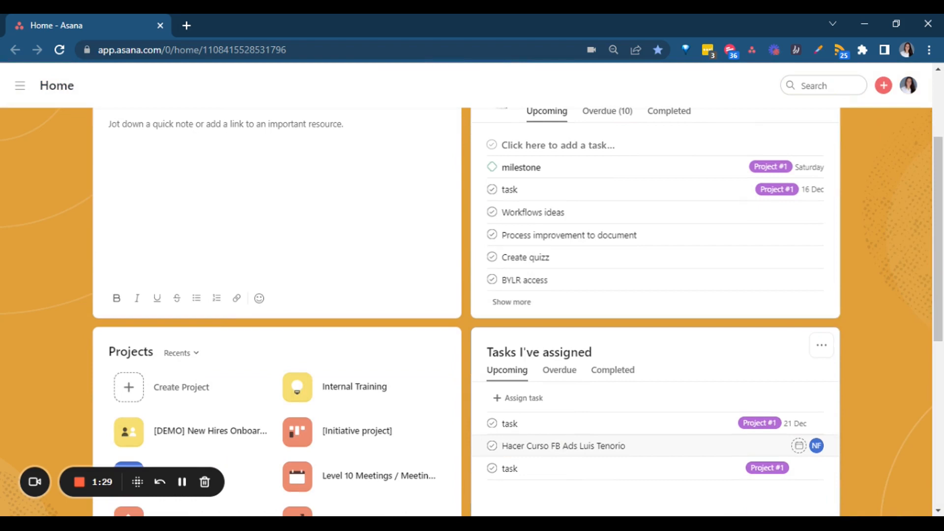
scroll(536, 420, "up", 4)
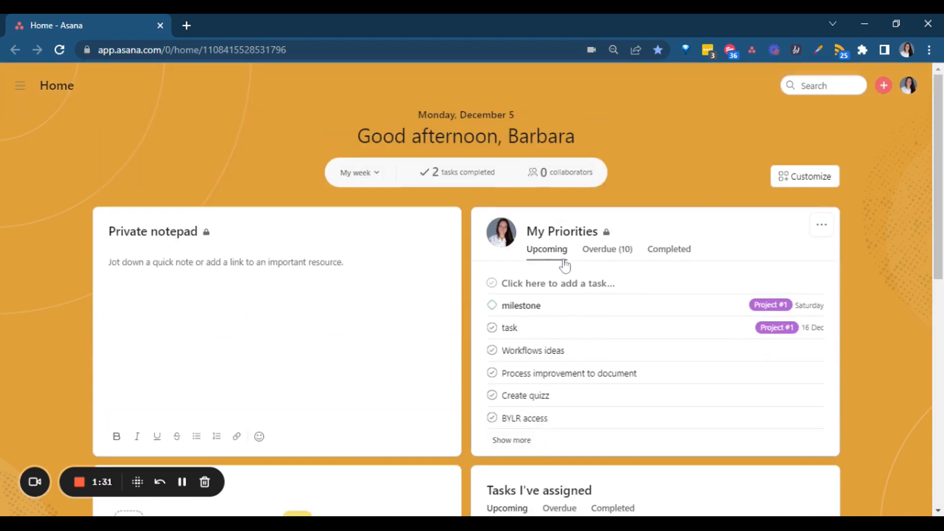
left_click(622, 256)
left_click(648, 254)
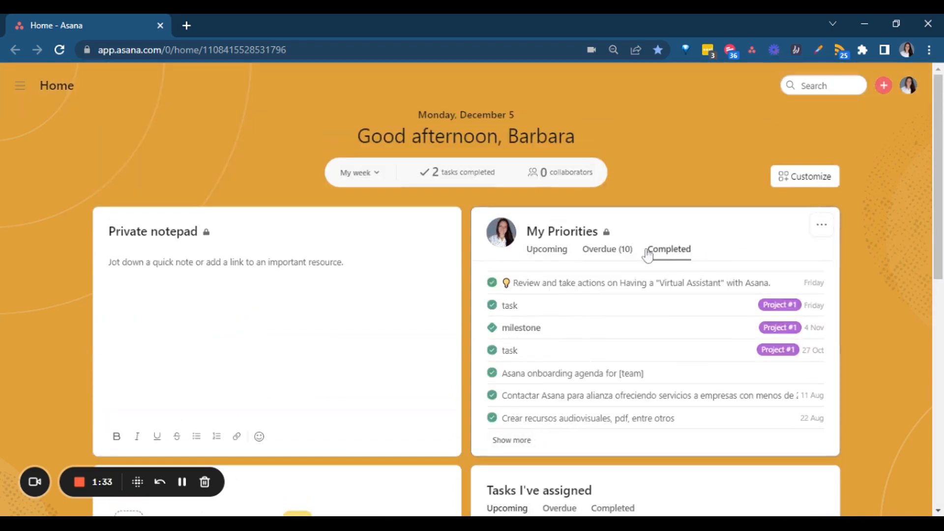
left_click(547, 249)
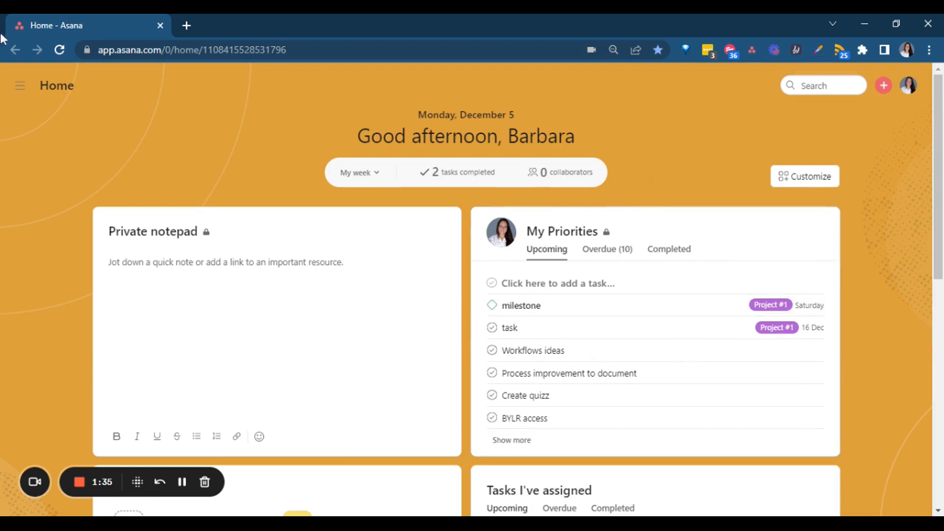
- Show the navigation sidebar, view the My Tasks page and return to Home
left_click(19, 87)
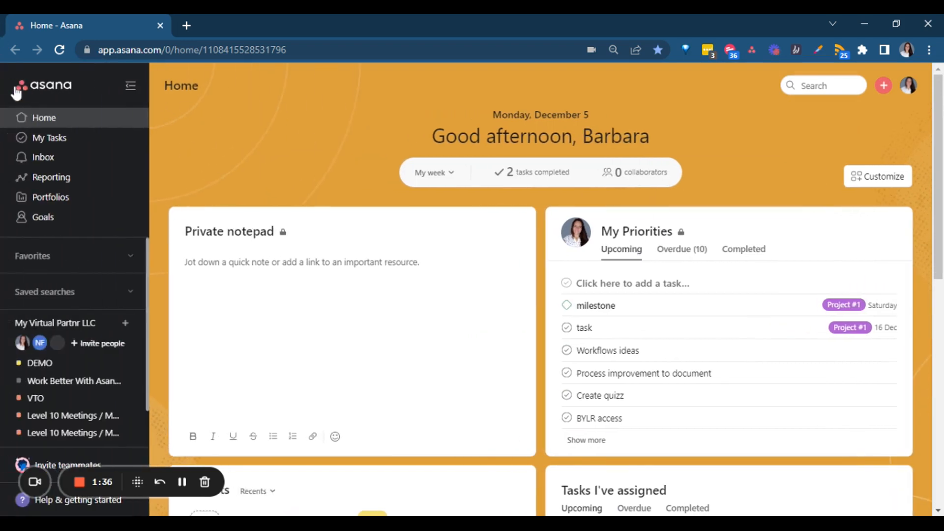
left_click(49, 140)
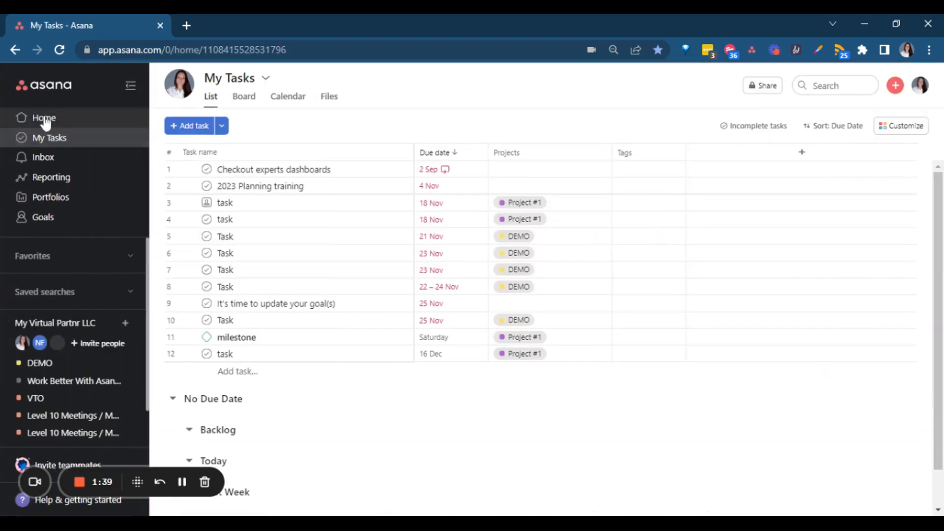
left_click(45, 120)
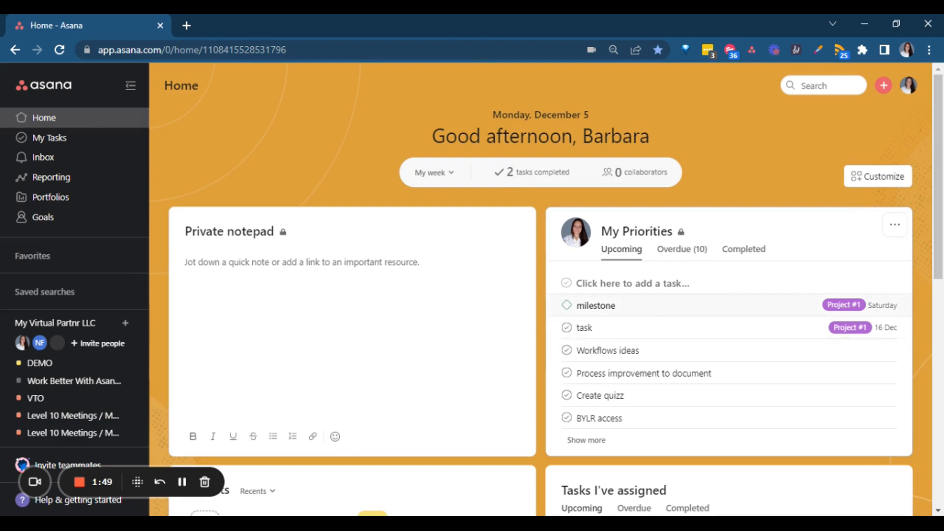
- Hide the navigation sidebar and add the My goals widget to the Home page just before People
left_click(867, 176)
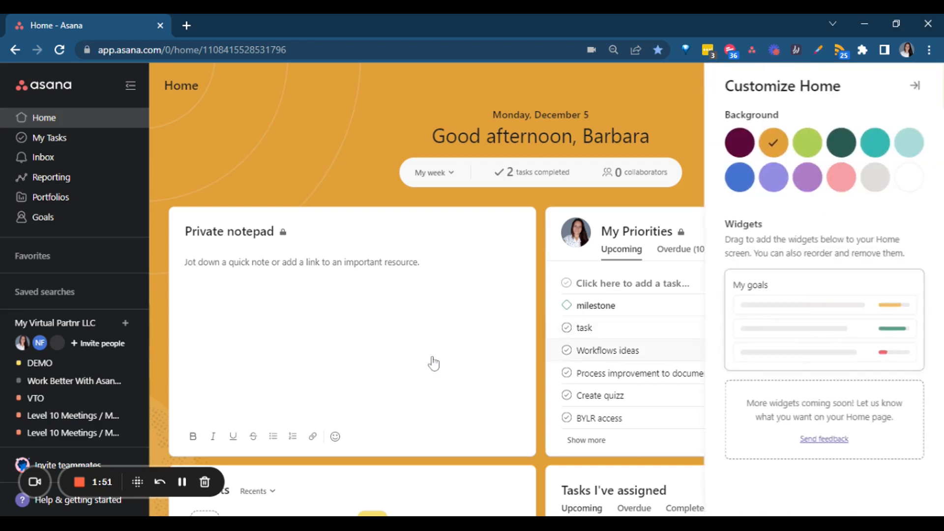
scroll(433, 363, "down", 3)
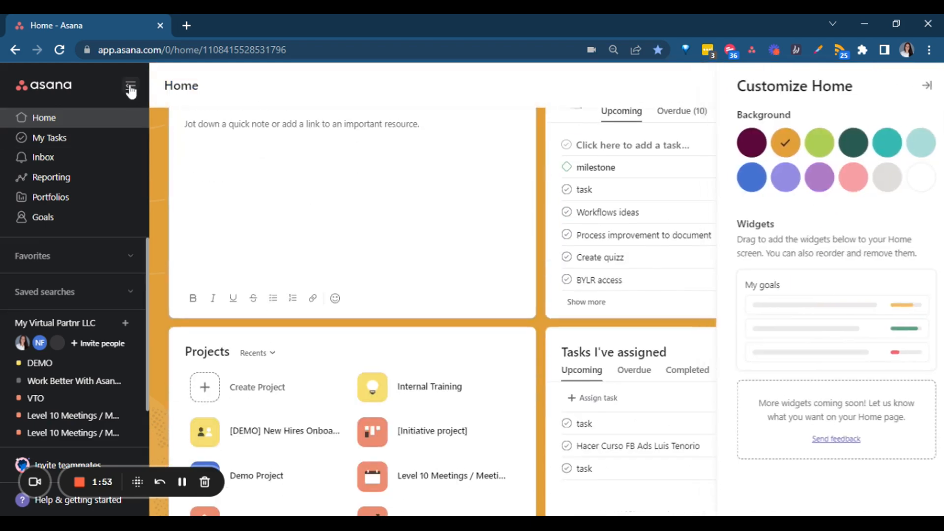
left_click(130, 87)
scroll(812, 183, "up", 3)
left_click(812, 178)
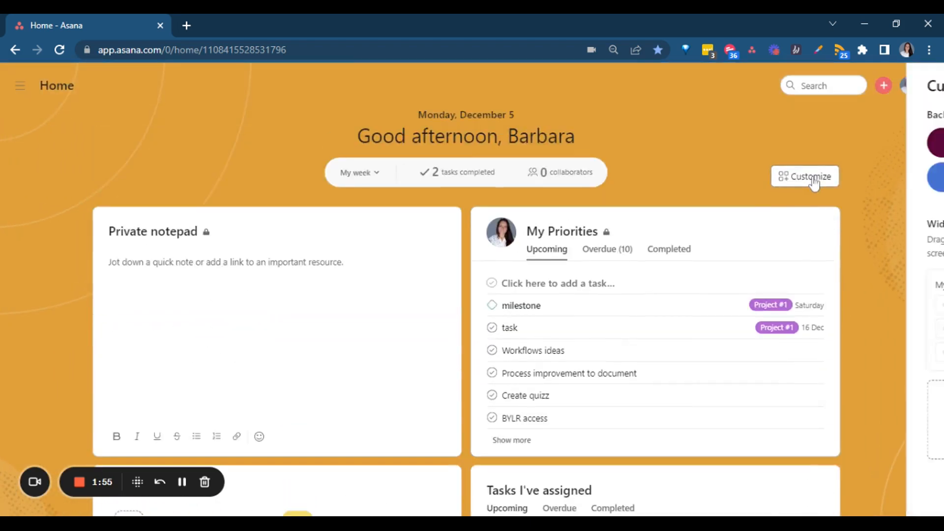
scroll(384, 334, "down", 8)
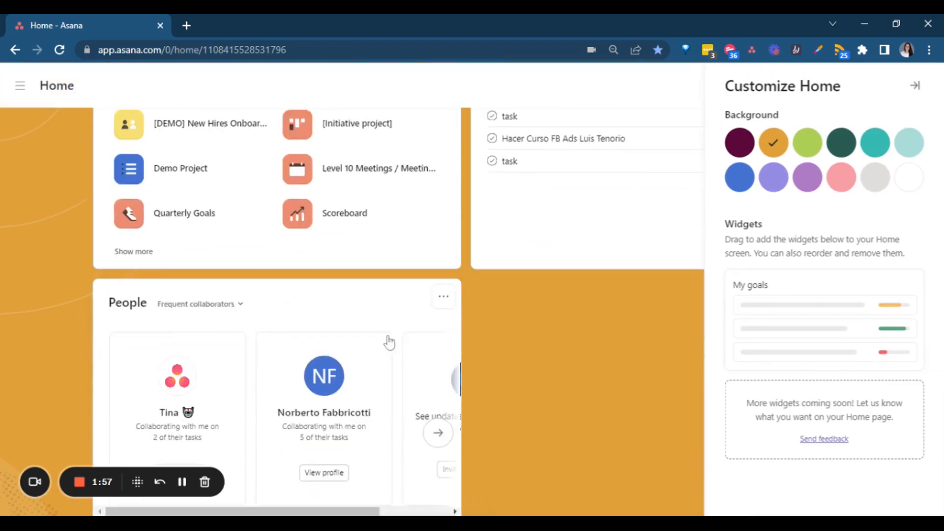
left_click_drag(742, 310, 152, 318)
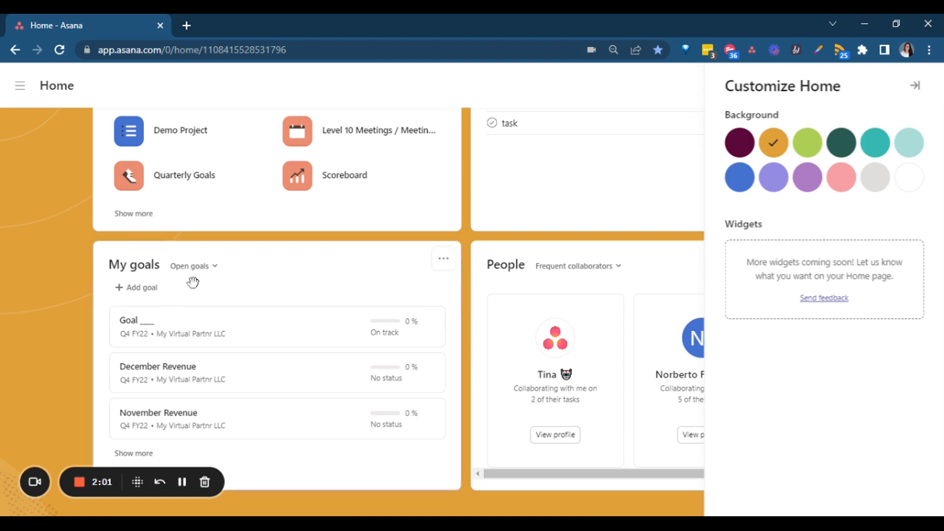
- View the goal filter choices in the My goals widget and look over the customized Home page
left_click(193, 282)
left_click(194, 266)
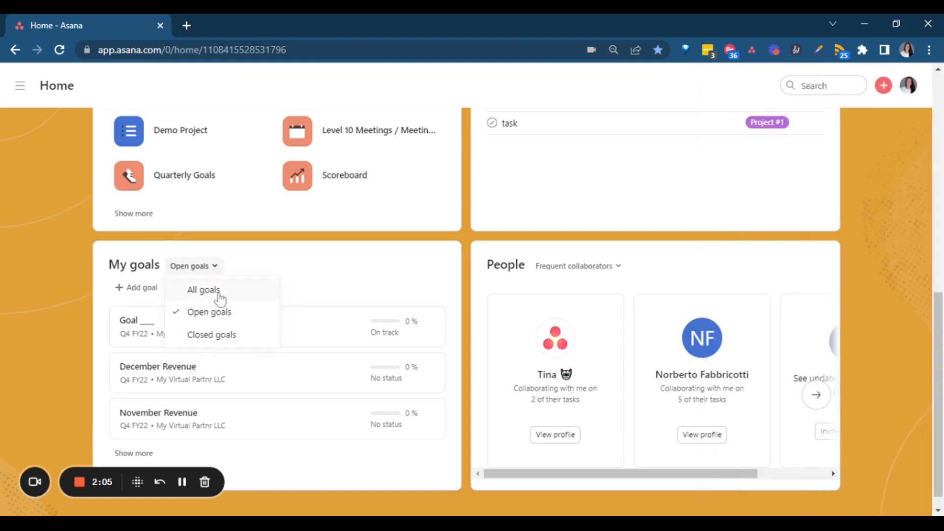
left_click(53, 311)
scroll(54, 311, "up", 10)
scroll(63, 309, "down", 4)
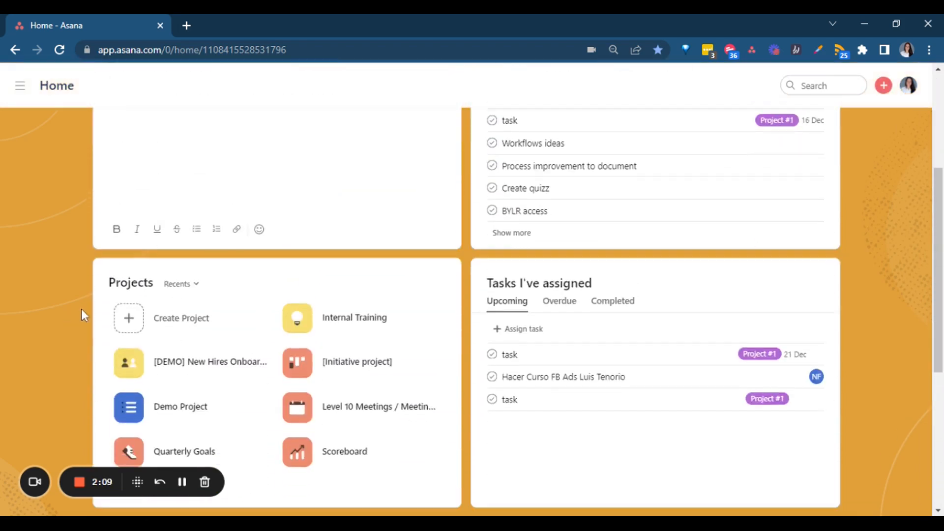
scroll(81, 309, "down", 4)
scroll(81, 309, "up", 8)
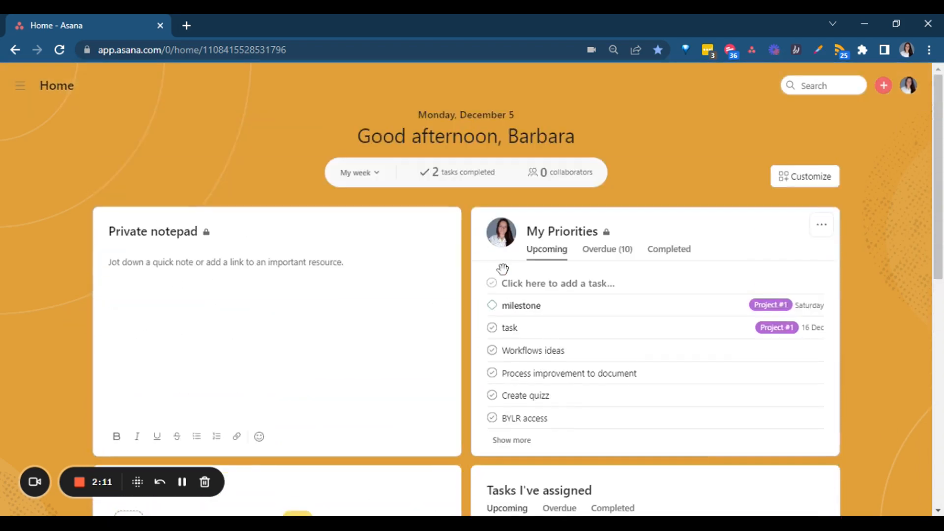
scroll(503, 269, "down", 8)
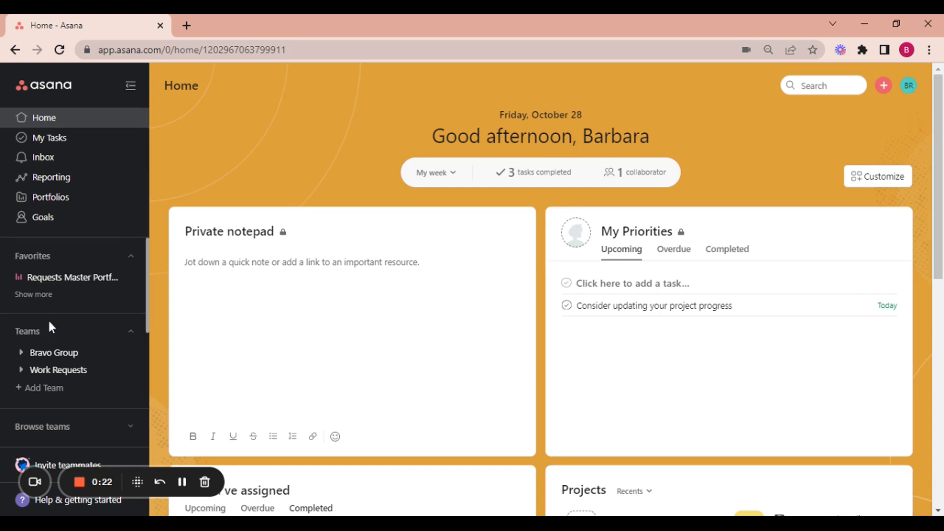
- Expand the Bravo Group team to view its members and projects
left_click(20, 359)
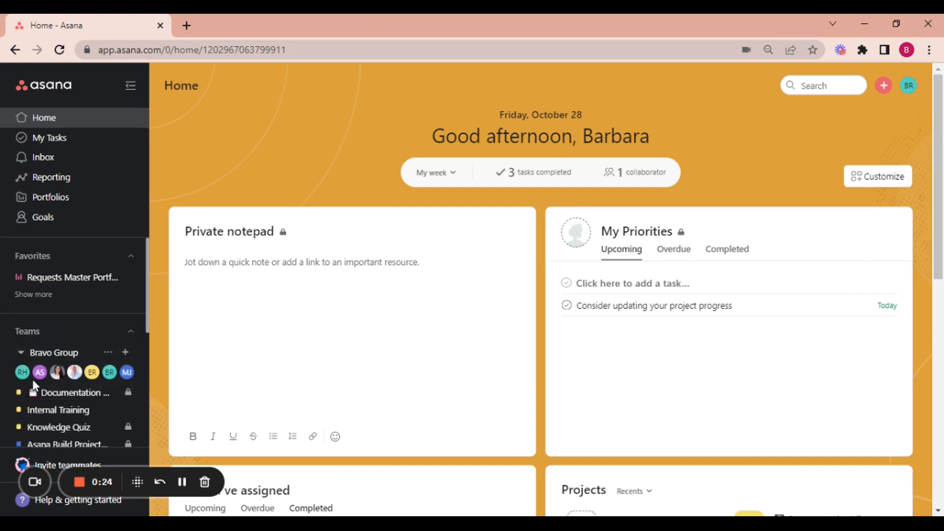
mouse_move(57, 376)
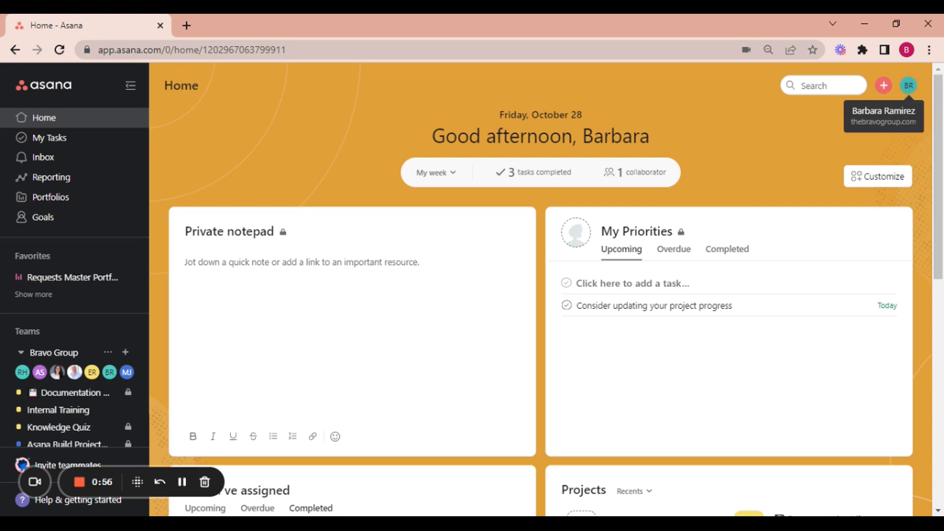
- In the personal profile settings, set the pronouns to she/her/hers and the role to Asana Specialist
left_click(907, 90)
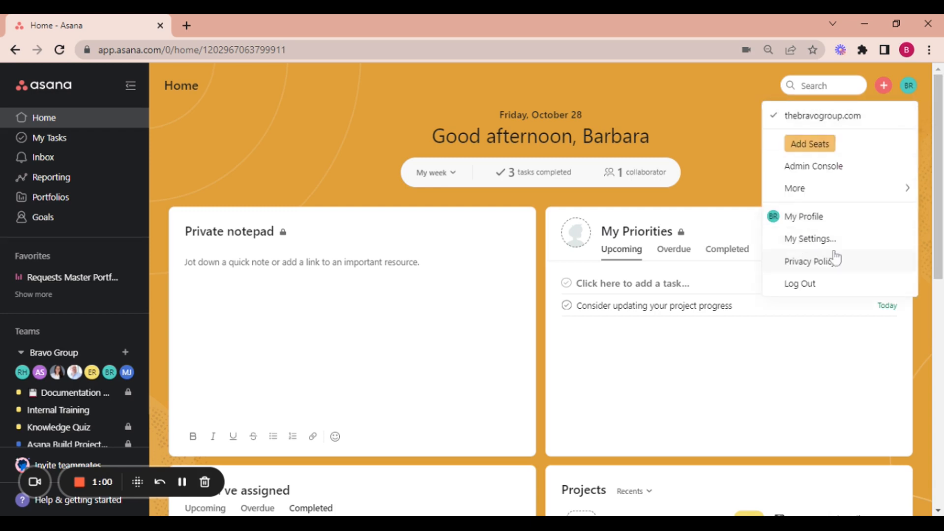
left_click(807, 245)
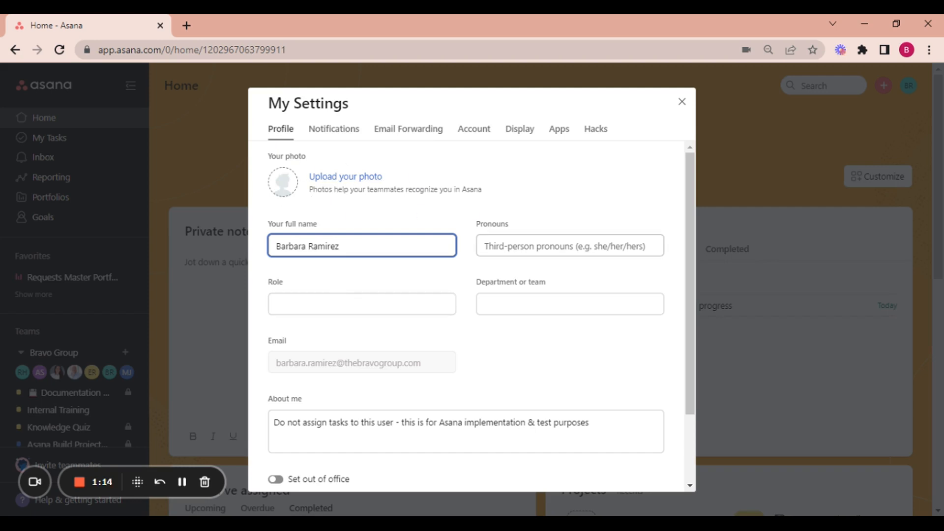
key("Tab")
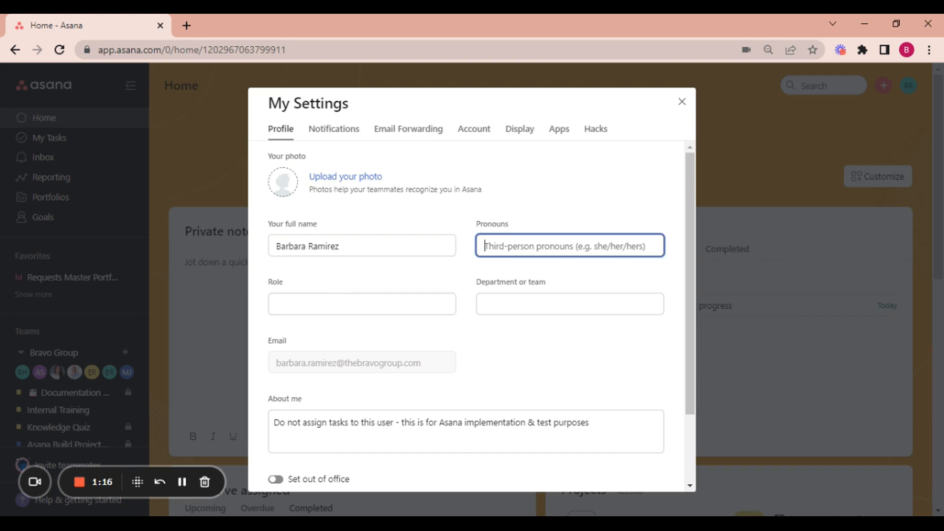
type("swh")
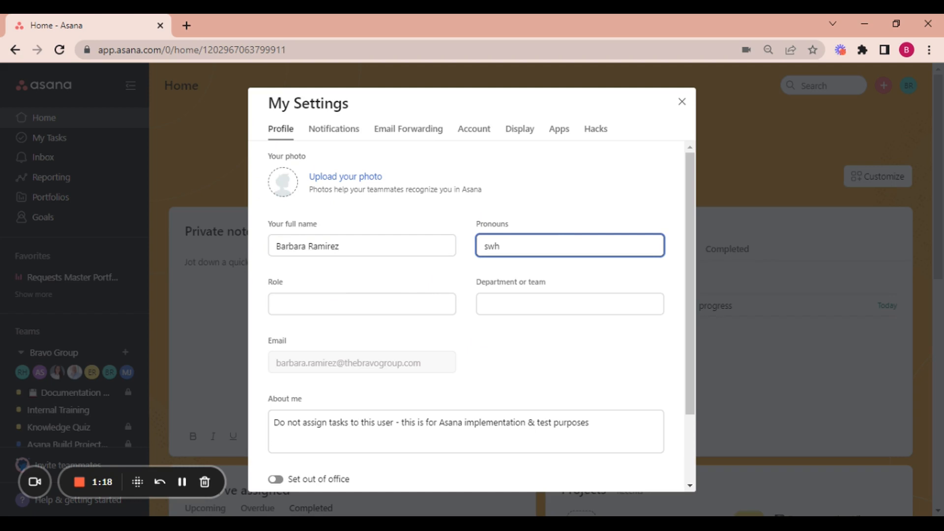
key("BackSpace")
key("BackSpace")
type("he/her/hers")
key("Tab")
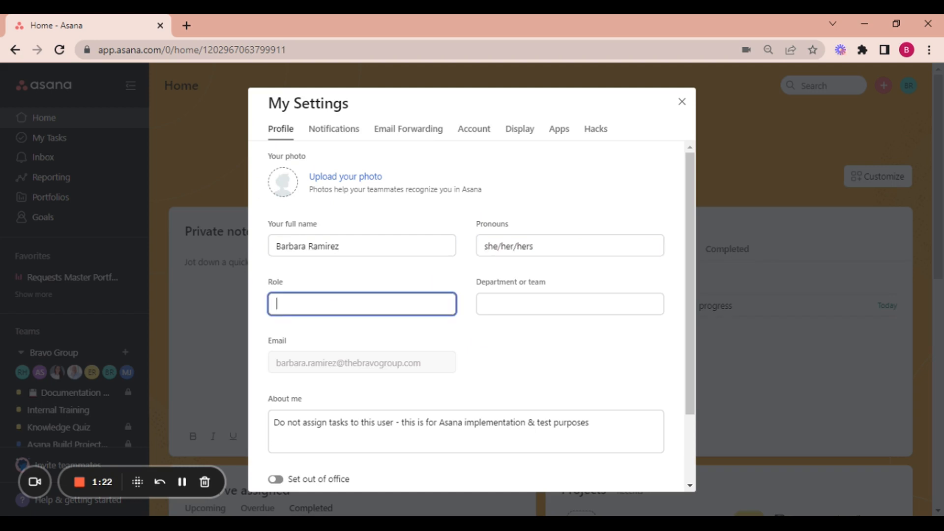
type("Asana Specialist")
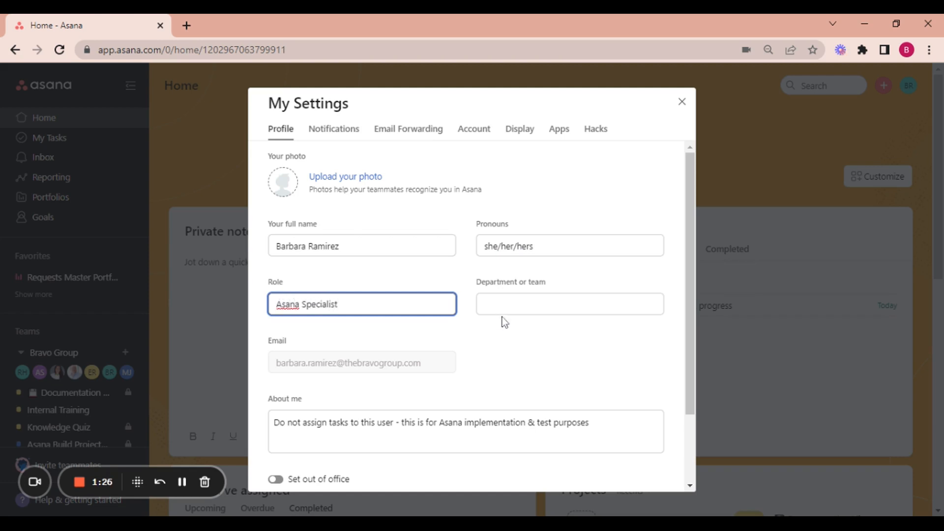
key("Tab")
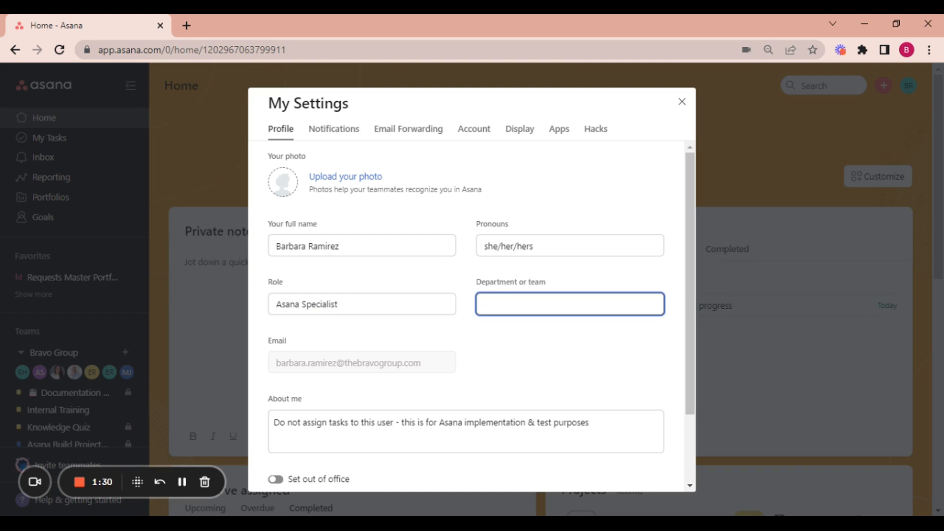
- Save the profile changes with the existing About me note, and preview a Bravo Group teammate's profile card
scroll(311, 398, "down", 2)
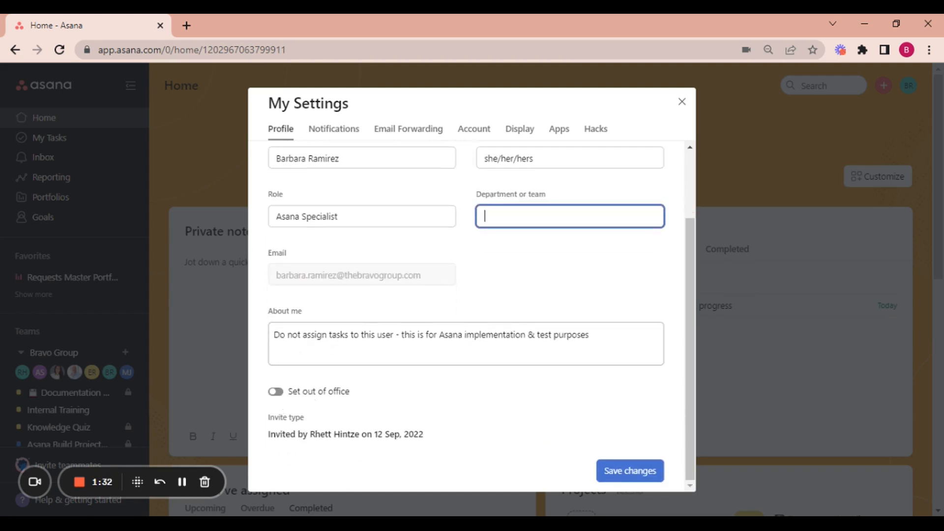
left_click_drag(274, 335, 593, 336)
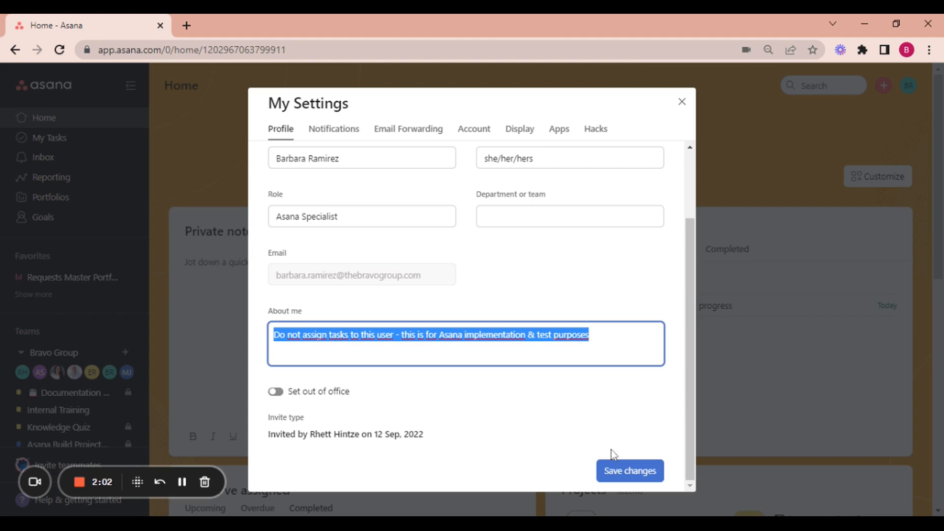
left_click(620, 473)
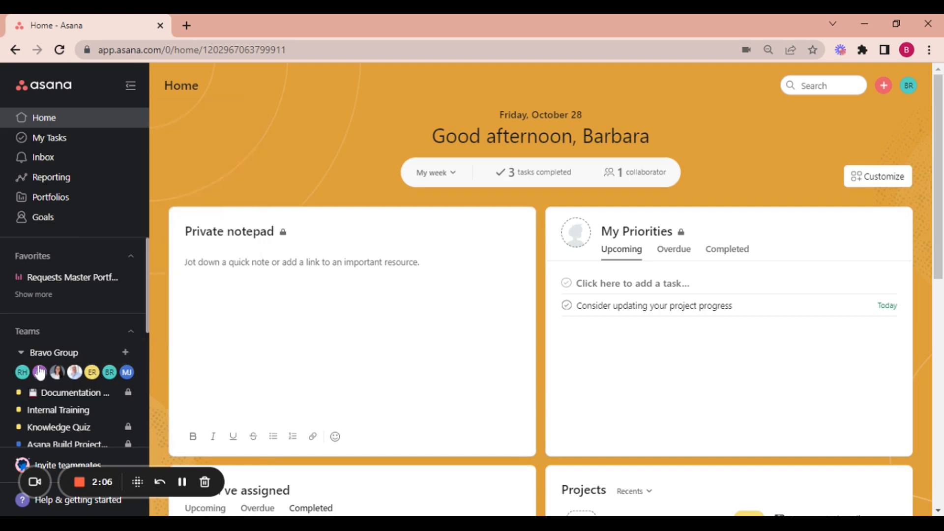
mouse_move(56, 375)
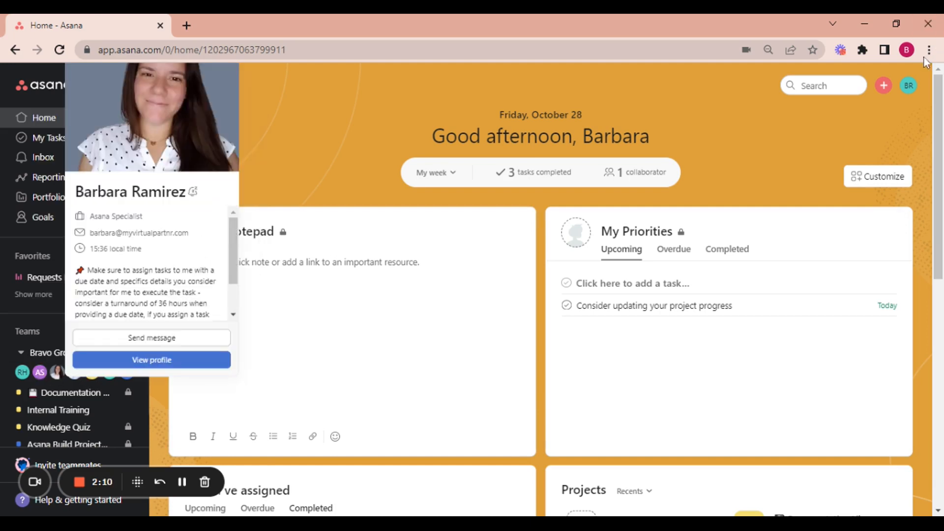
- In the personal profile settings, turn on out of office with 31/10/22 as the first and last day, and save
left_click(909, 85)
left_click(810, 239)
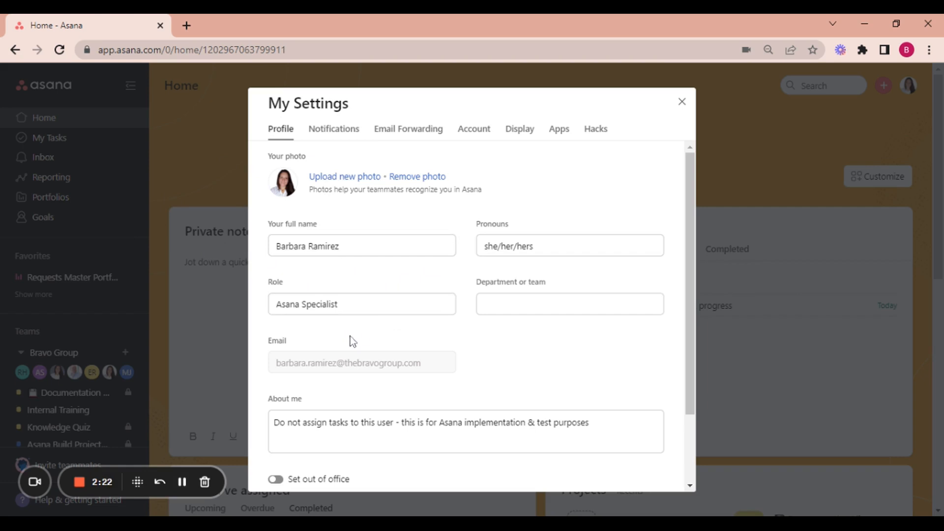
scroll(349, 339, "down", 2)
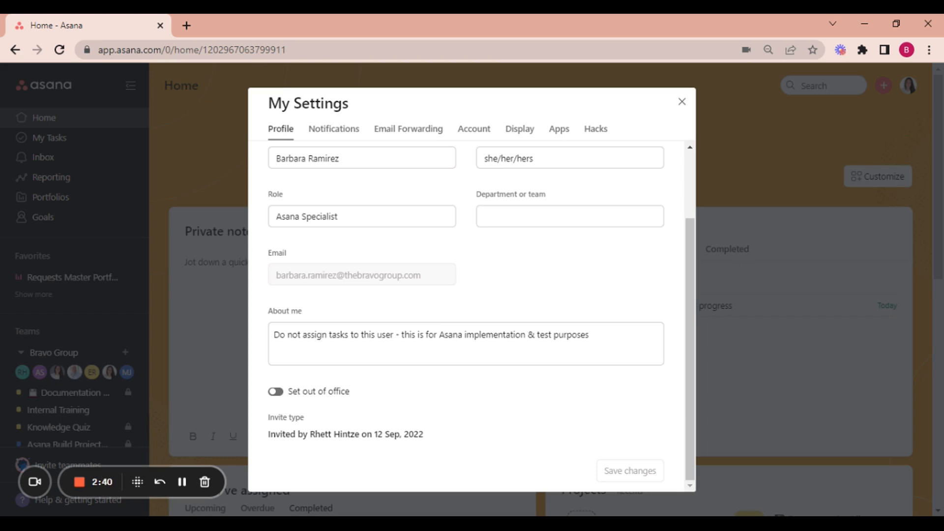
left_click(276, 392)
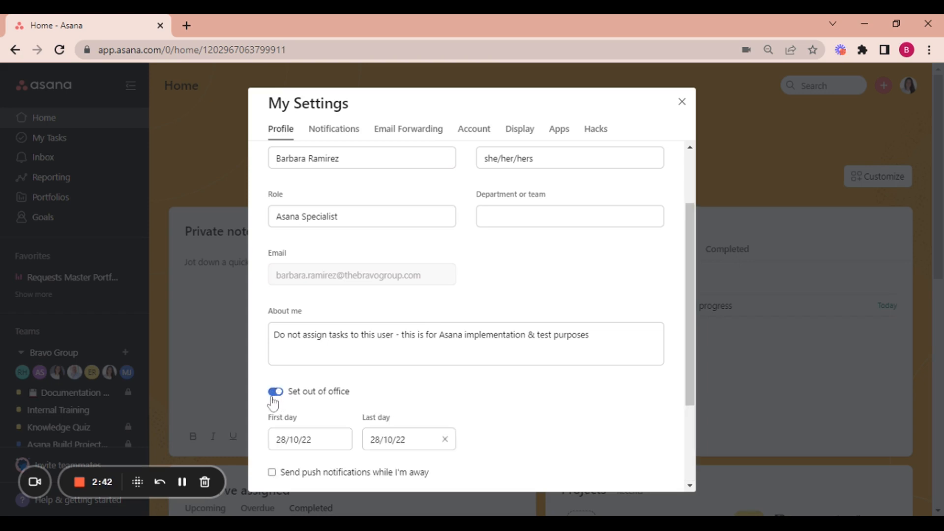
scroll(275, 398, "down", 1)
left_click(302, 369)
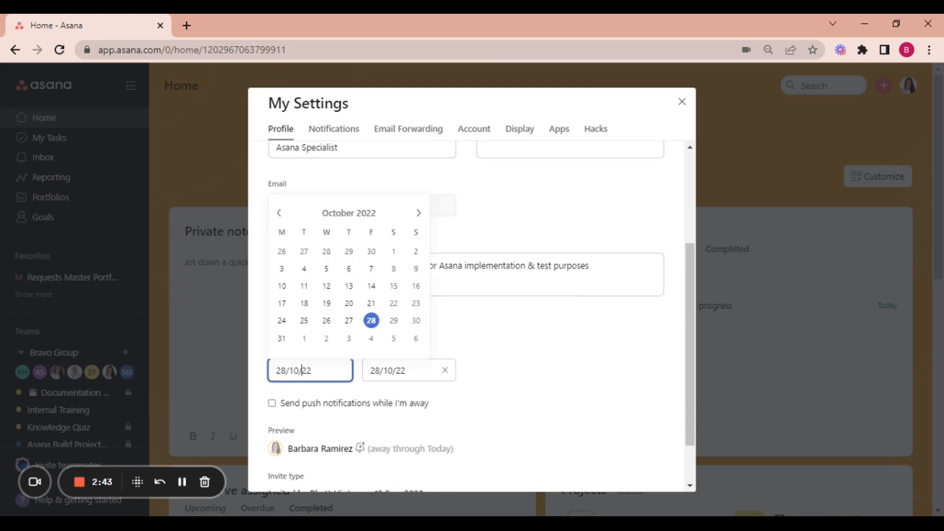
left_click(285, 339)
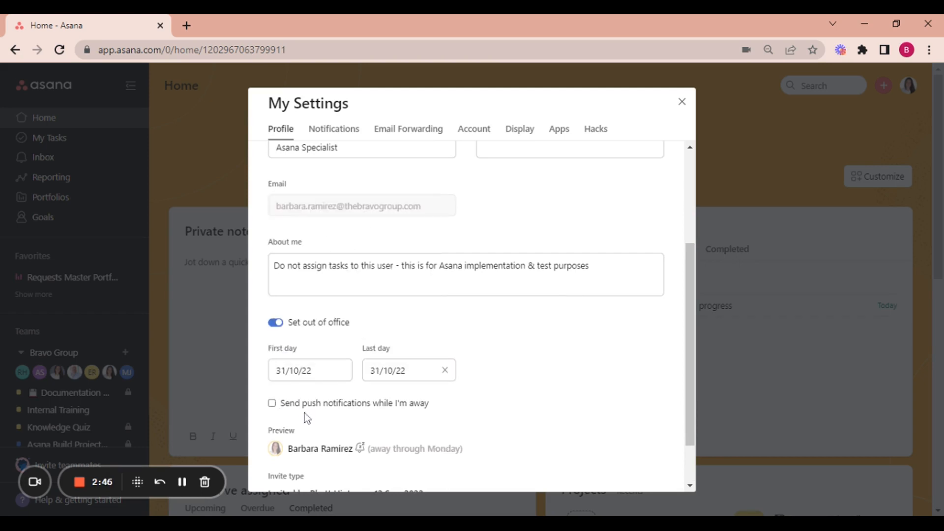
scroll(369, 394, "down", 1)
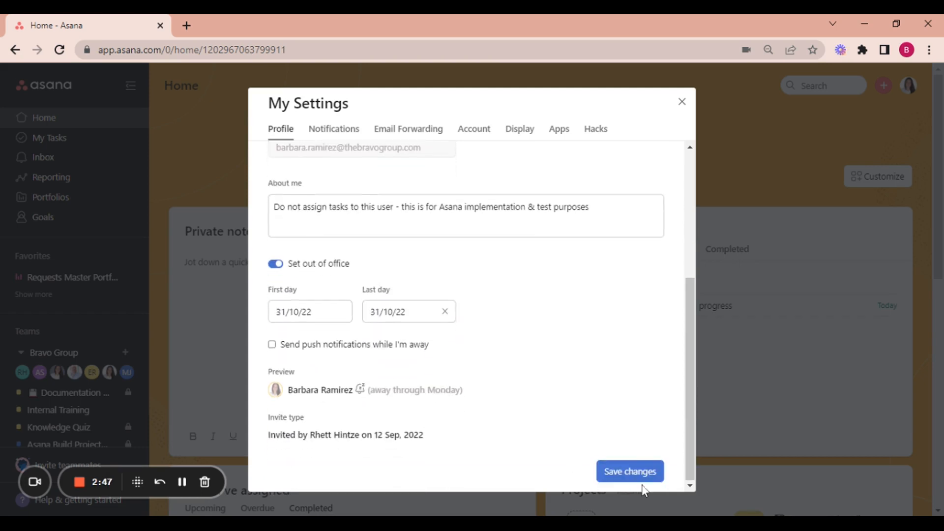
left_click(619, 472)
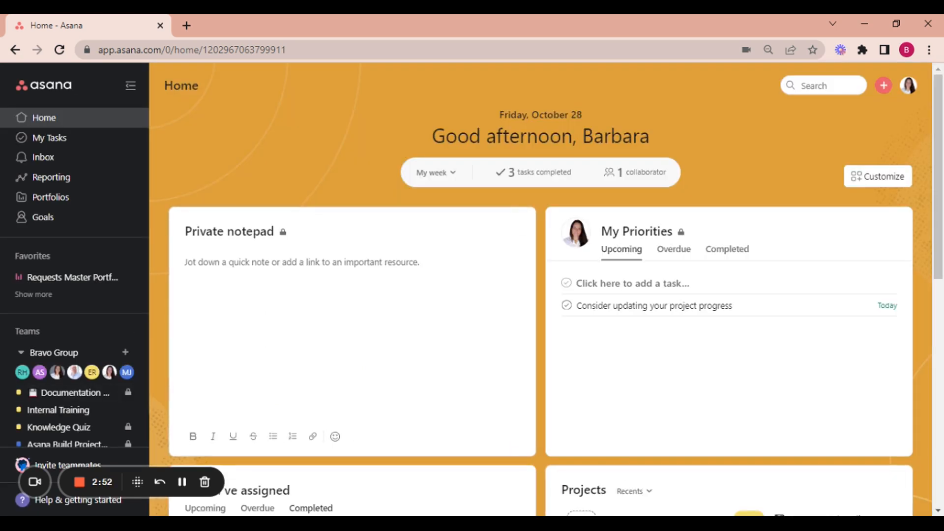
- Reopen the personal profile settings, turn off the out of office status, and save the changes
left_click(909, 86)
left_click(837, 238)
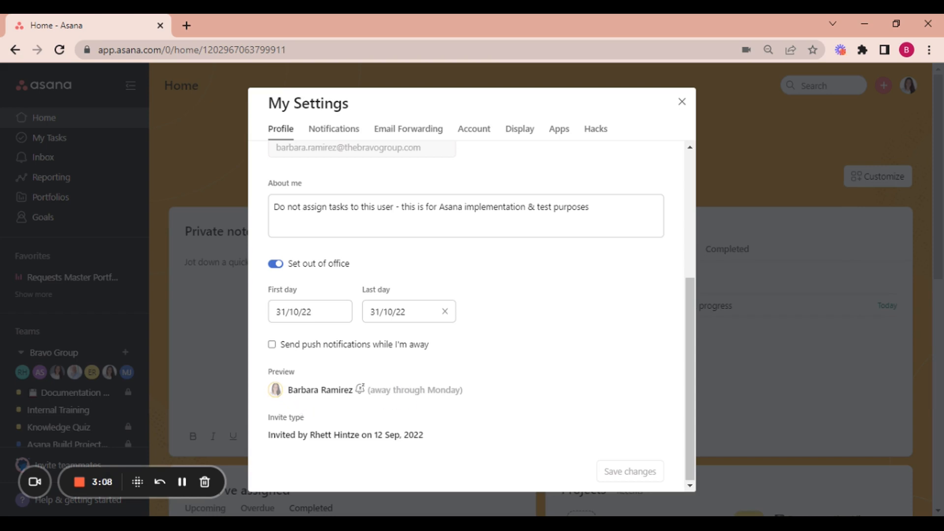
left_click(293, 265)
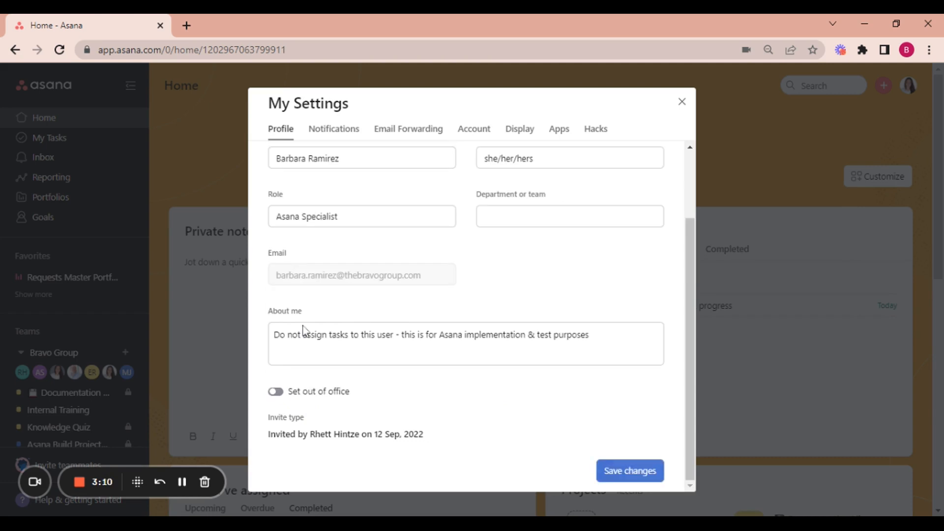
left_click(320, 394)
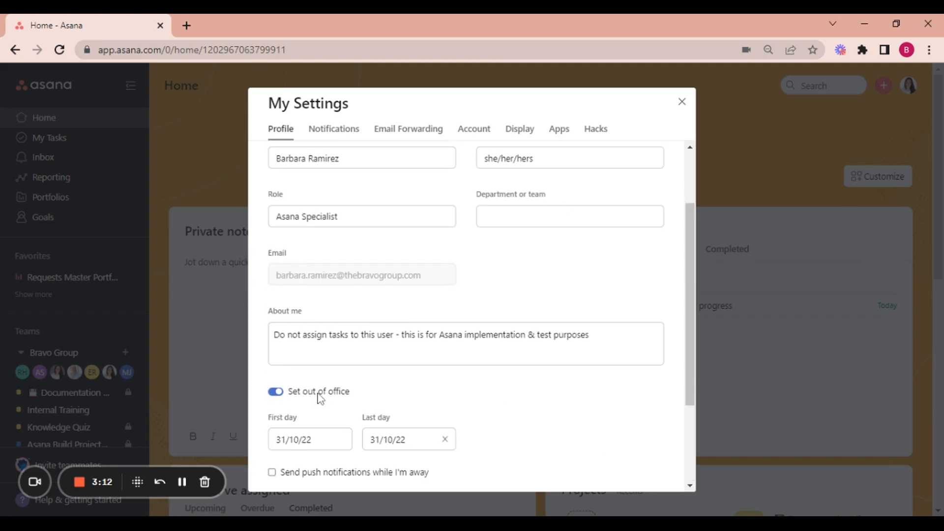
scroll(285, 386, "up", 2)
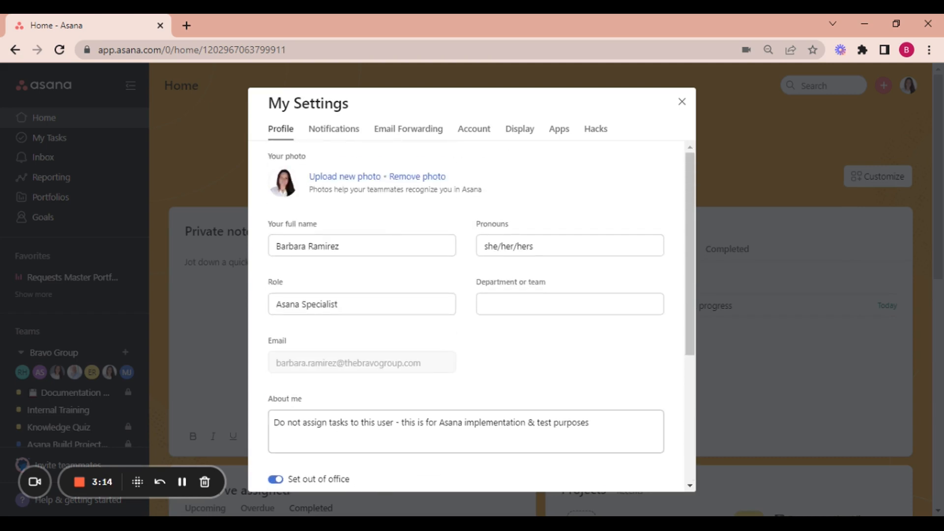
scroll(285, 386, "down", 3)
left_click(299, 341)
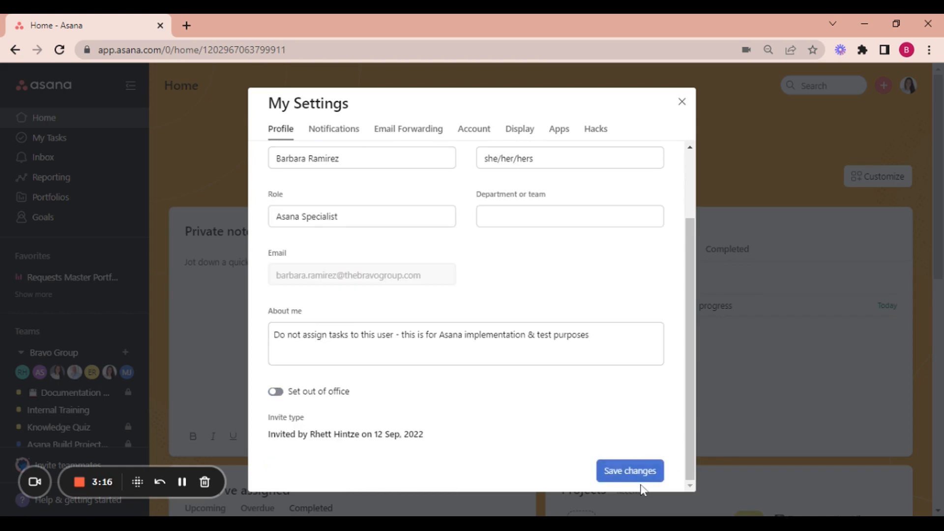
scroll(538, 422, "up", 3)
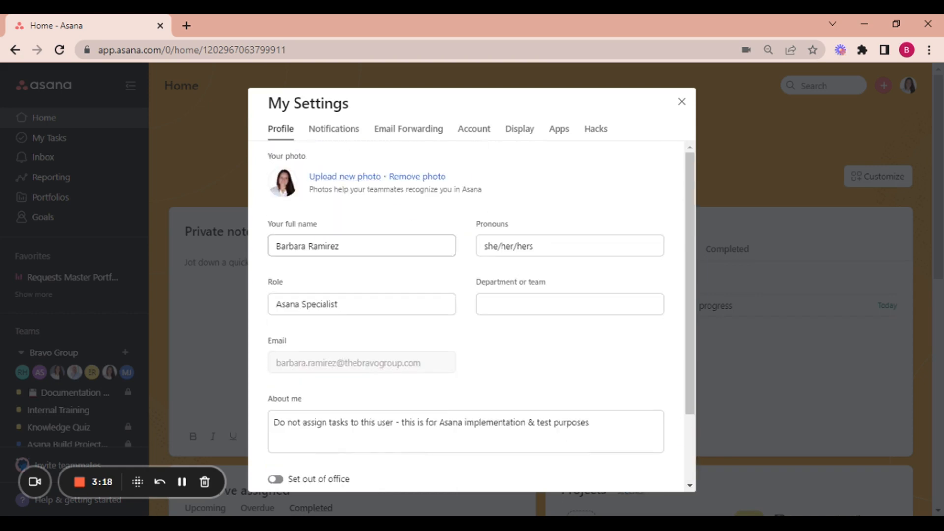
scroll(678, 419, "down", 2)
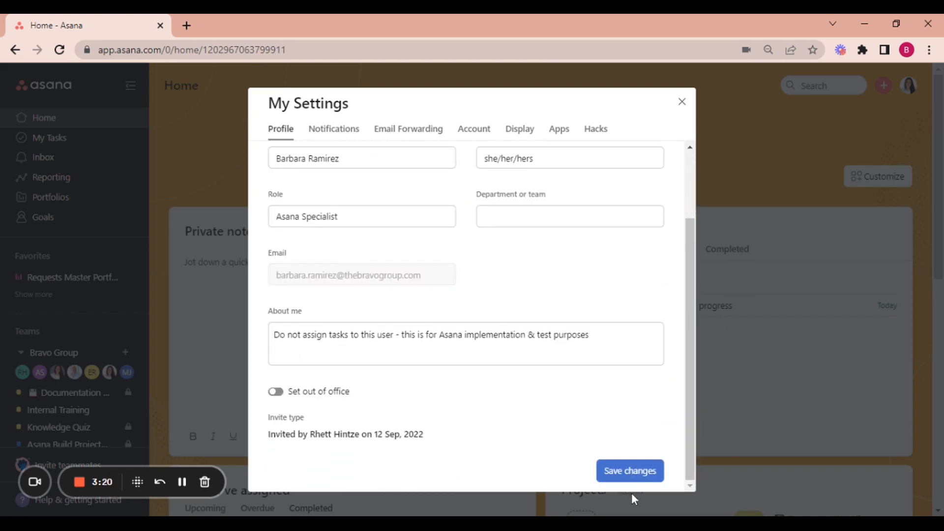
left_click(627, 475)
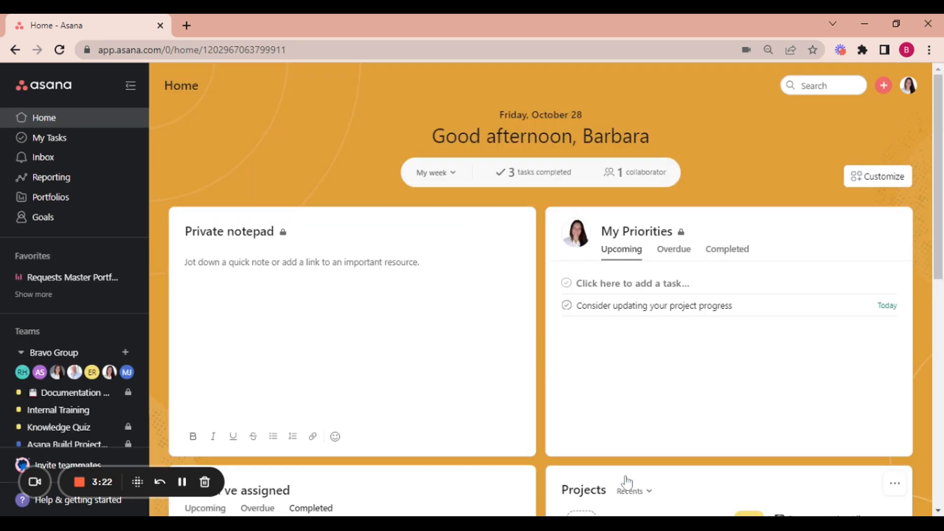
- In the personal notification settings, schedule do not disturb from 17:00 to 09:00 and mark Saturday and Sunday as days off
left_click(909, 87)
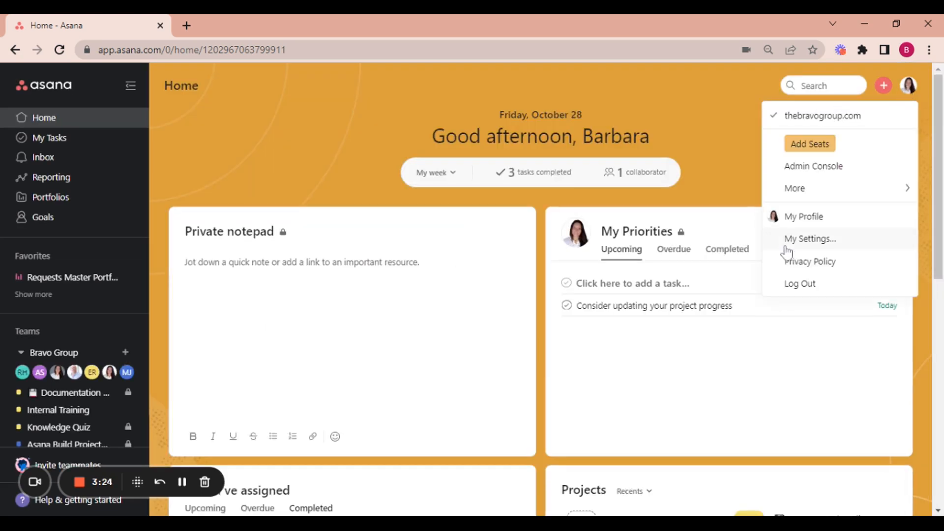
left_click(807, 239)
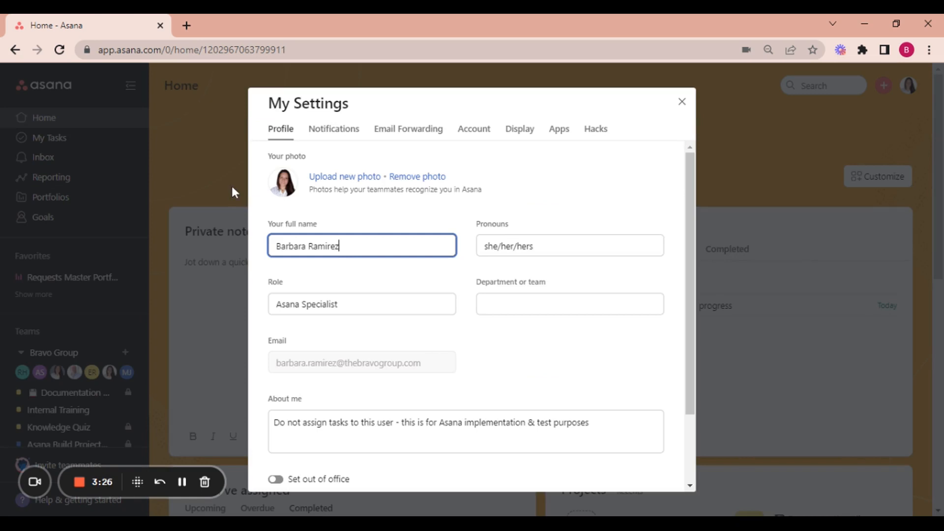
left_click(335, 141)
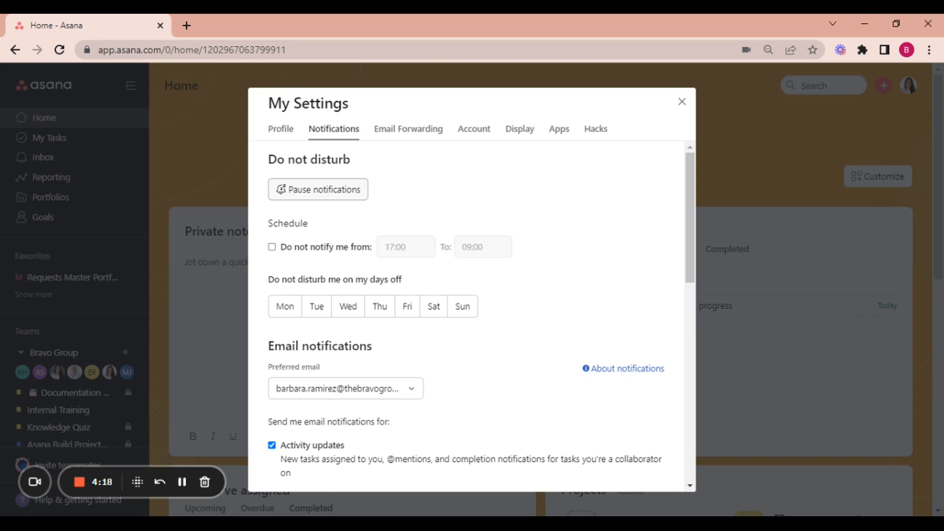
left_click(309, 256)
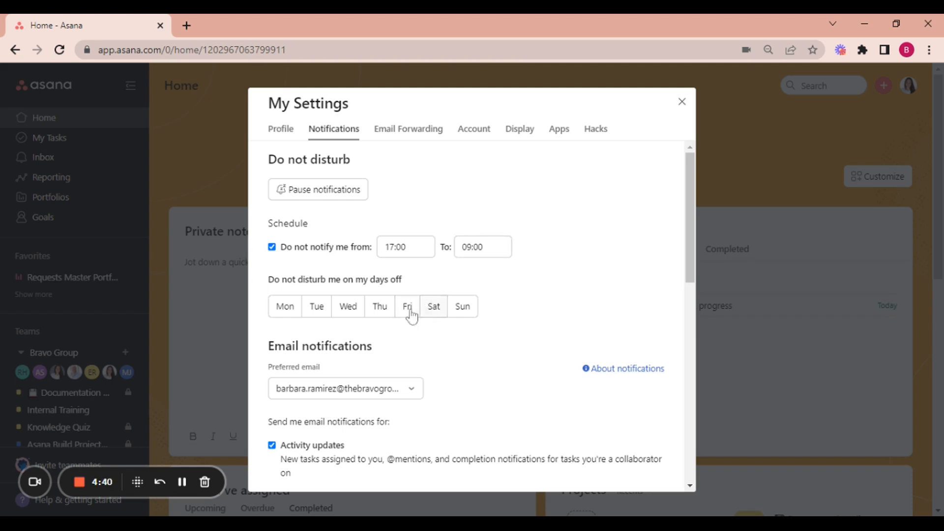
left_click(435, 318)
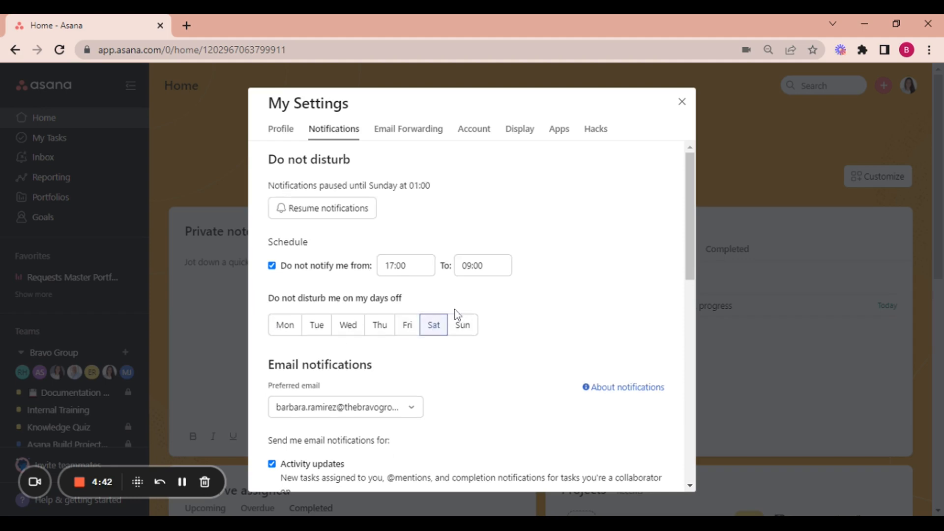
left_click(470, 329)
- Turn off email notifications for activity updates, daily summaries and weekly reports, leaving Mentions only enabled
scroll(502, 286, "down", 3)
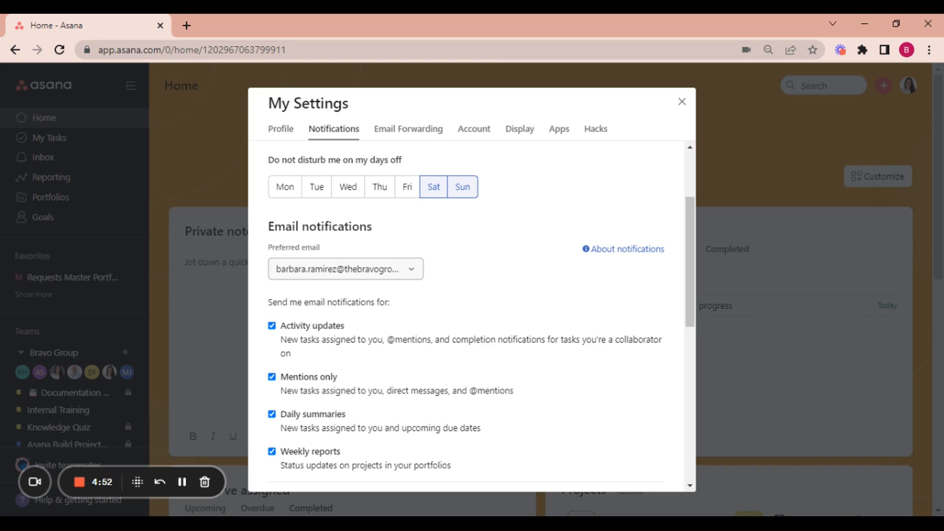
scroll(312, 264, "down", 3)
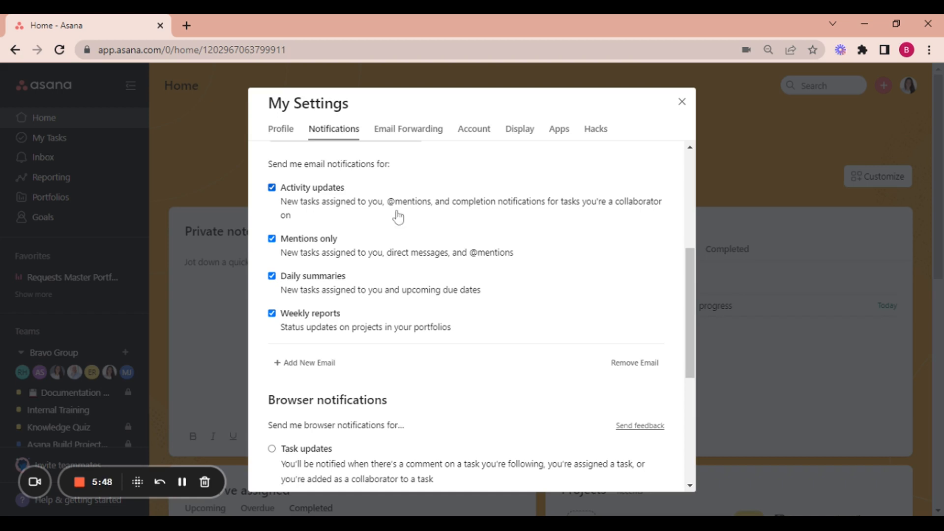
left_click(316, 195)
left_click(324, 239)
left_click(314, 276)
left_click(305, 314)
left_click(291, 243)
- In the individual project notification settings, enable Status updates and Messages for the Documentation Library project
scroll(297, 281, "down", 3)
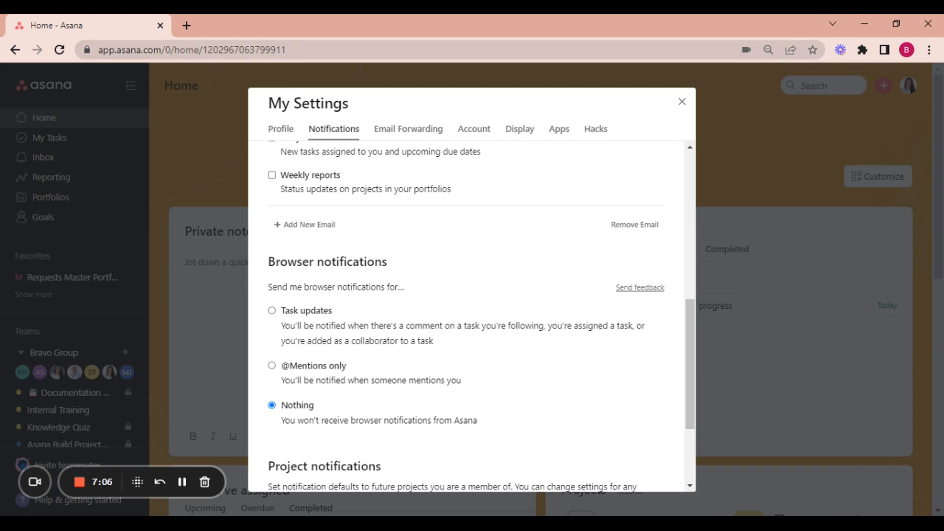
scroll(400, 306, "down", 3)
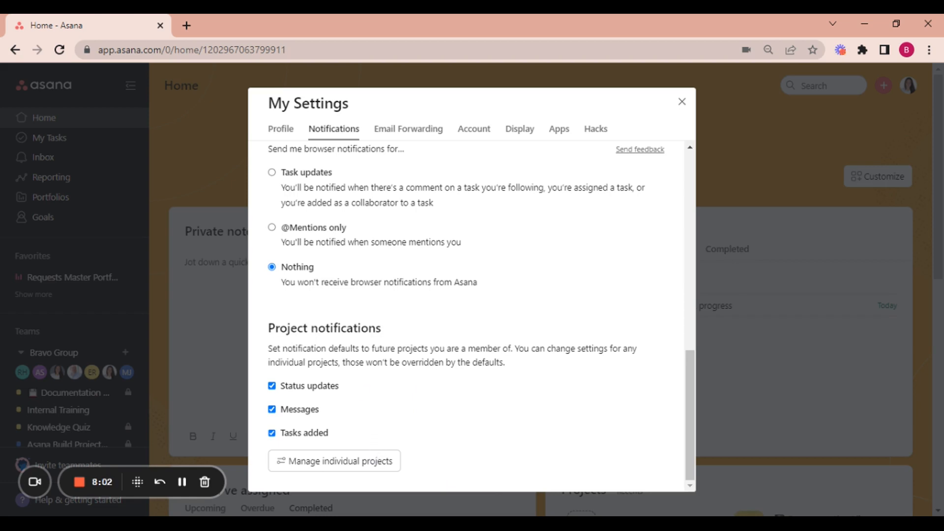
left_click(382, 465)
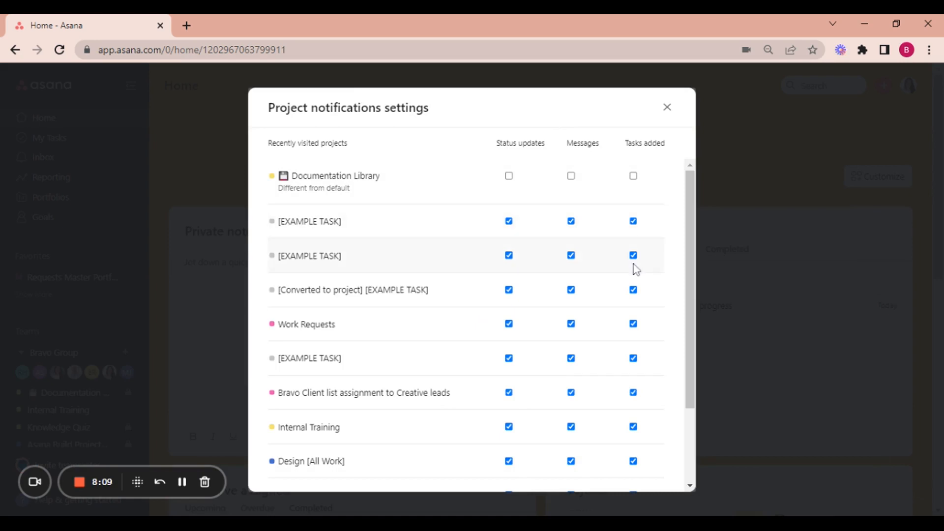
left_click(509, 181)
left_click(571, 176)
- Turn off Tasks added notifications for the three [EXAMPLE TASK] projects and the [Converted to project] [EXAMPLE TASK] project
left_click(633, 220)
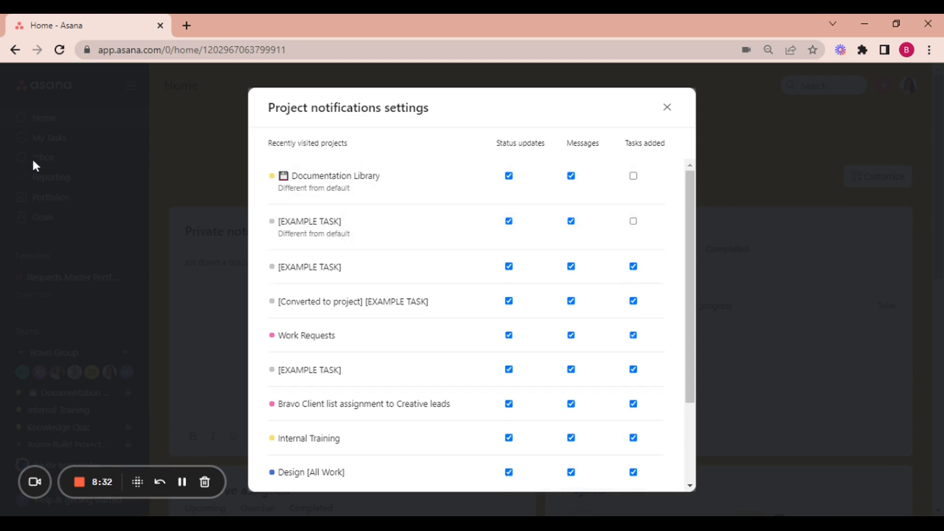
left_click(633, 266)
left_click(633, 312)
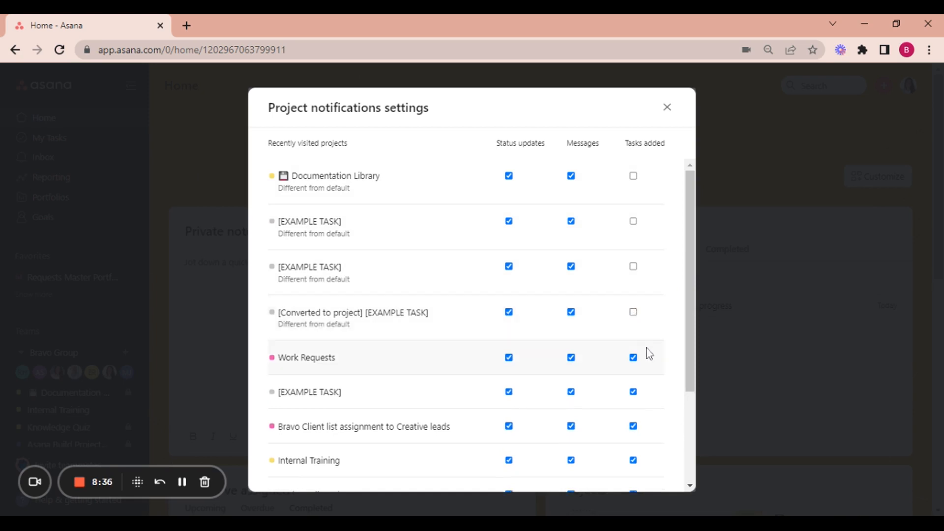
left_click(634, 359)
left_click(633, 359)
scroll(565, 376, "down", 3)
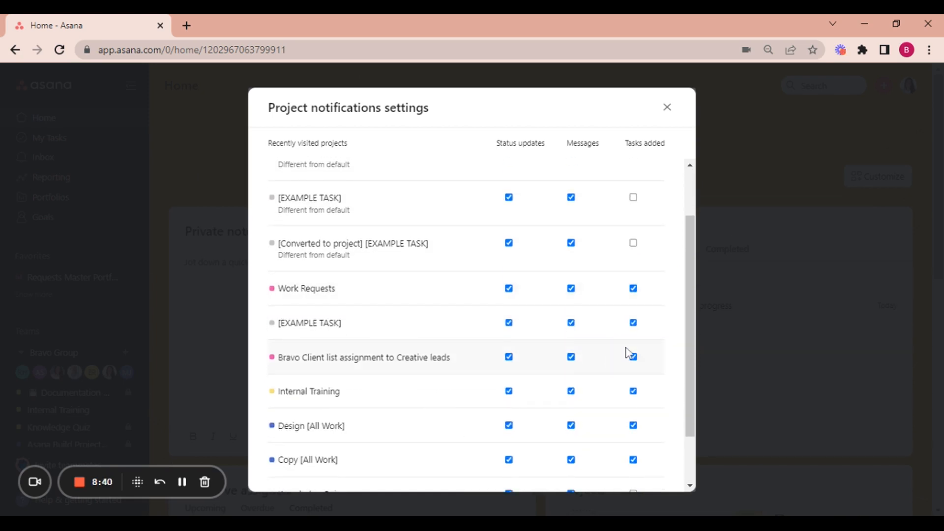
left_click(633, 325)
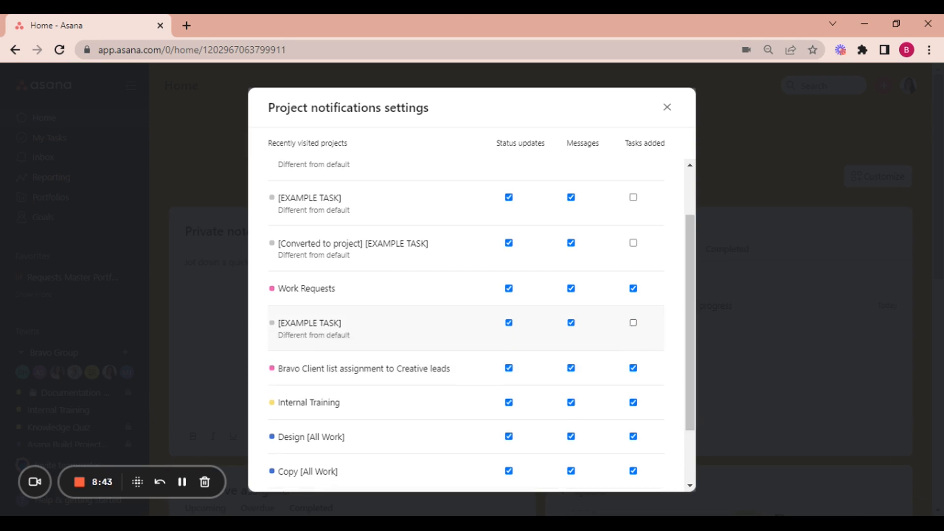
- Turn off Tasks added notifications for the Design [All Work] and Copy [All Work] projects
scroll(635, 337, "down", 3)
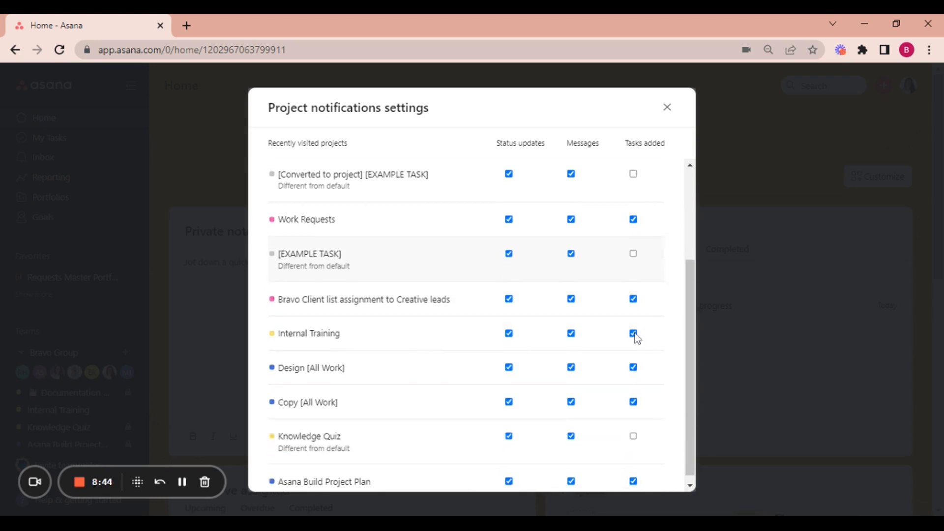
left_click(635, 370)
left_click(634, 414)
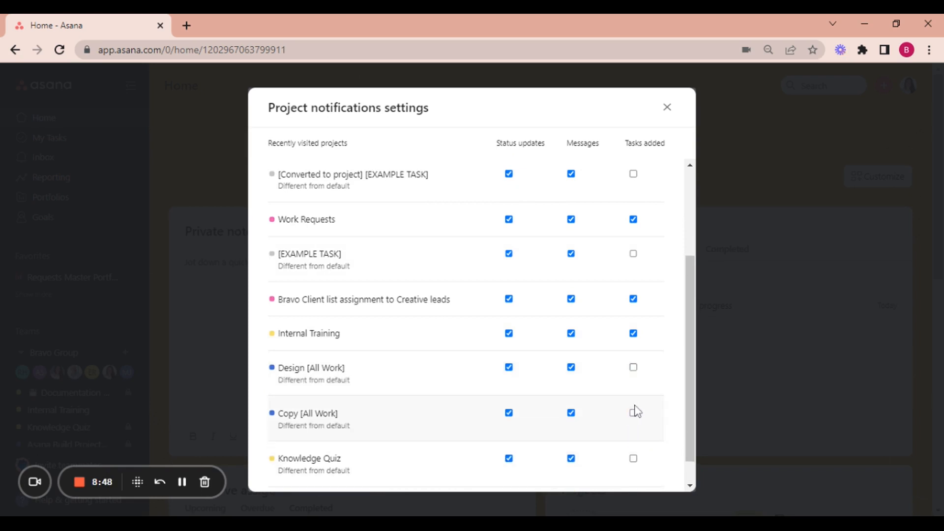
- Review the individual project notification settings and the email, browser and default project notification options
scroll(642, 437, "down", 1)
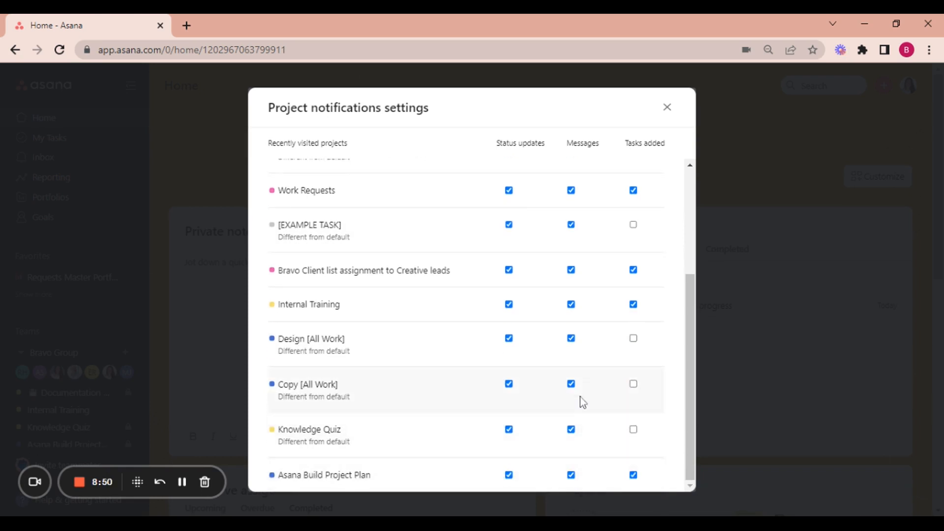
scroll(583, 399, "up", 5)
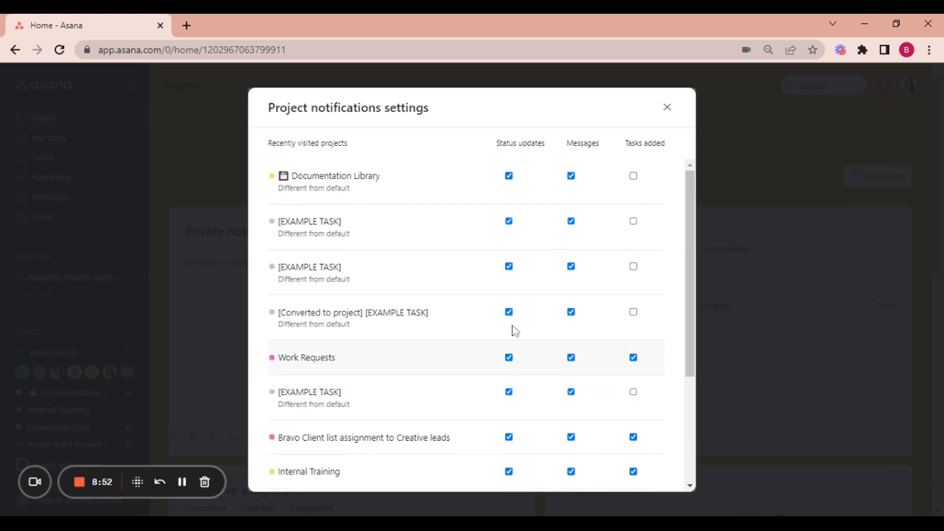
left_click(667, 107)
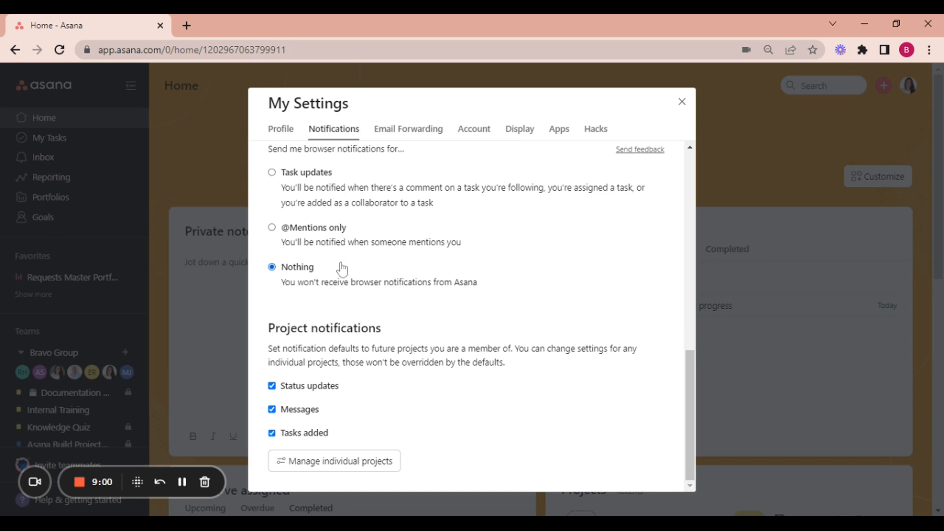
scroll(340, 221, "up", 7)
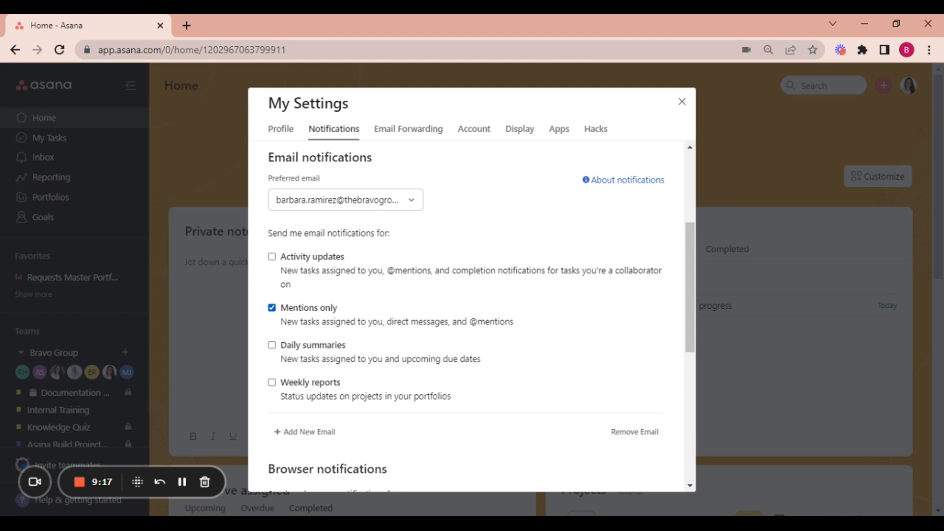
scroll(322, 318, "down", 6)
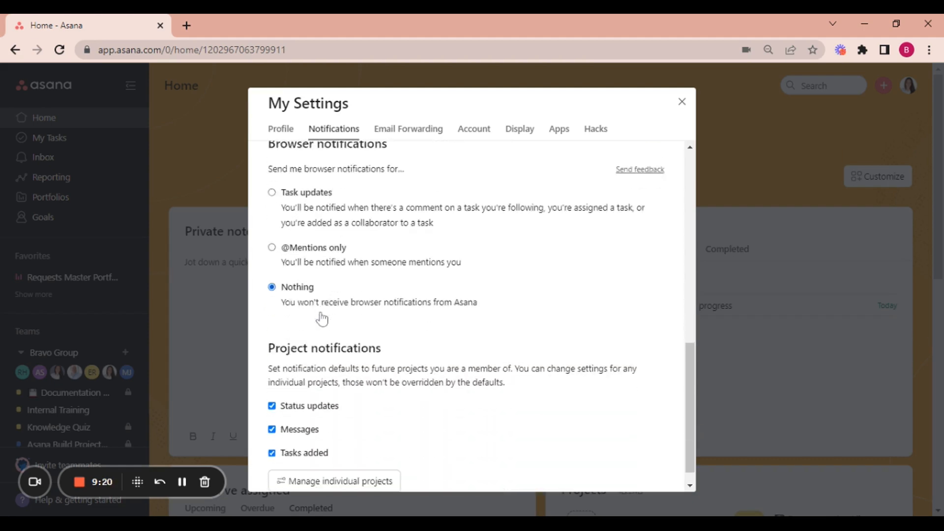
scroll(322, 319, "down", 1)
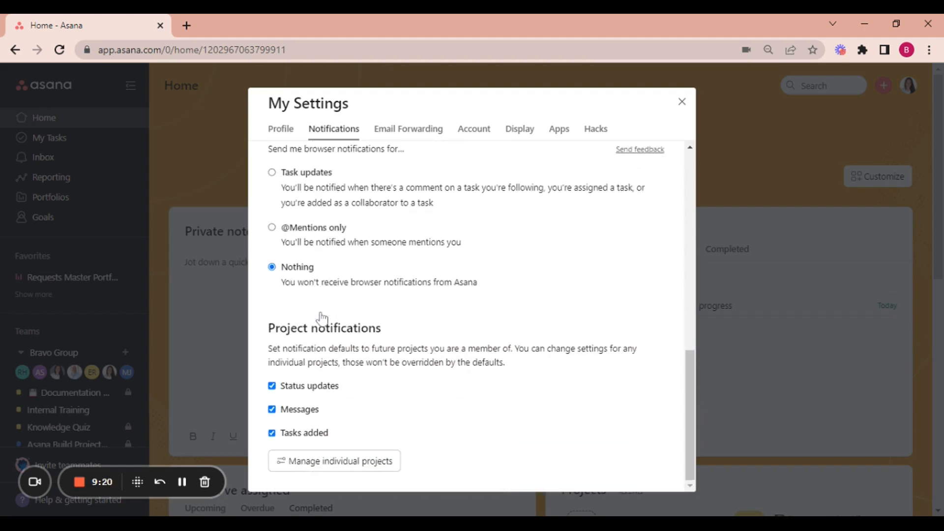
left_click(317, 470)
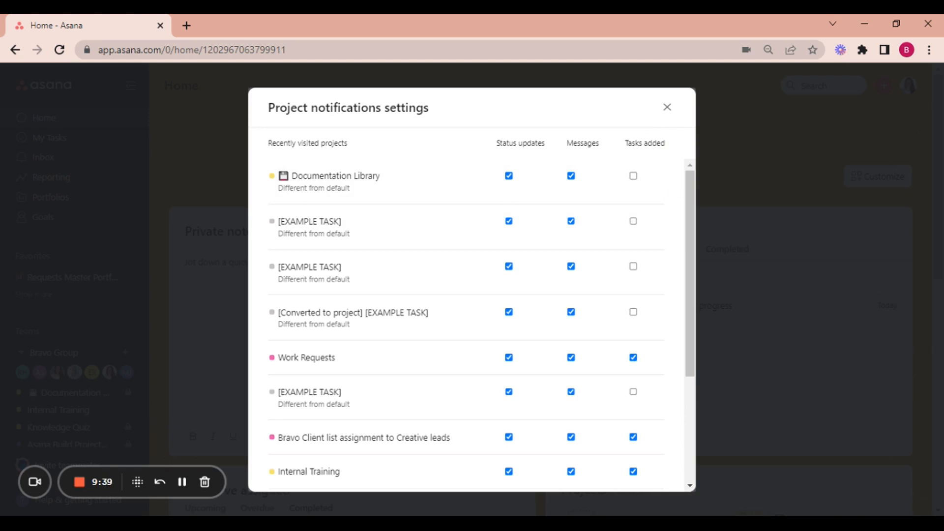
left_click(667, 106)
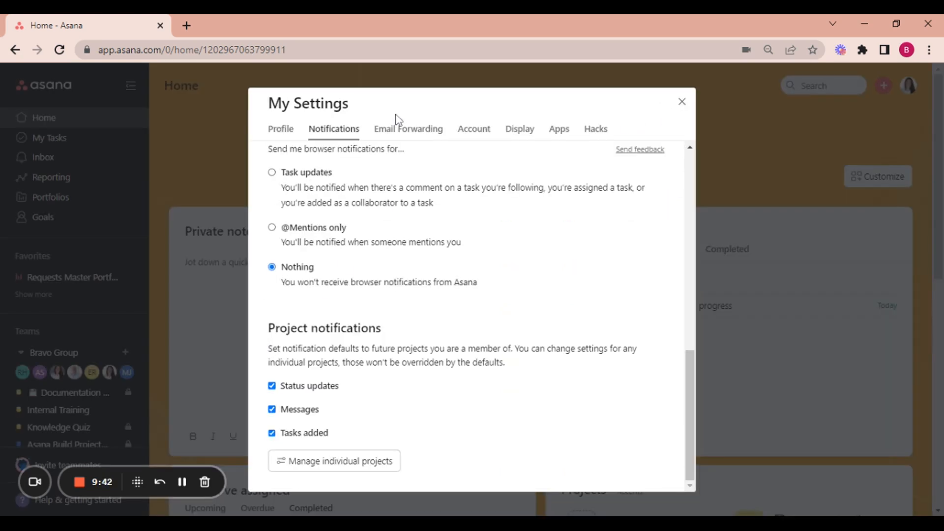
- View the Email Forwarding settings and bring up the Display settings
left_click(411, 129)
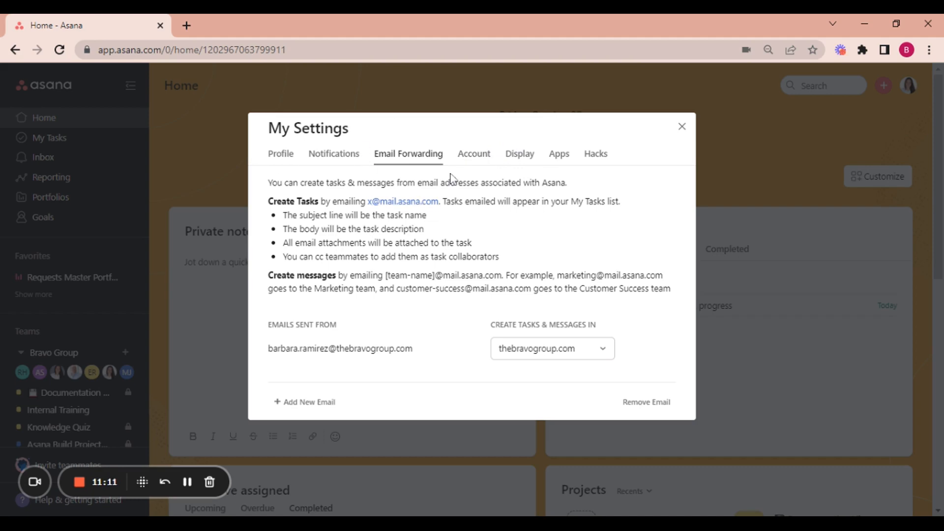
left_click(474, 155)
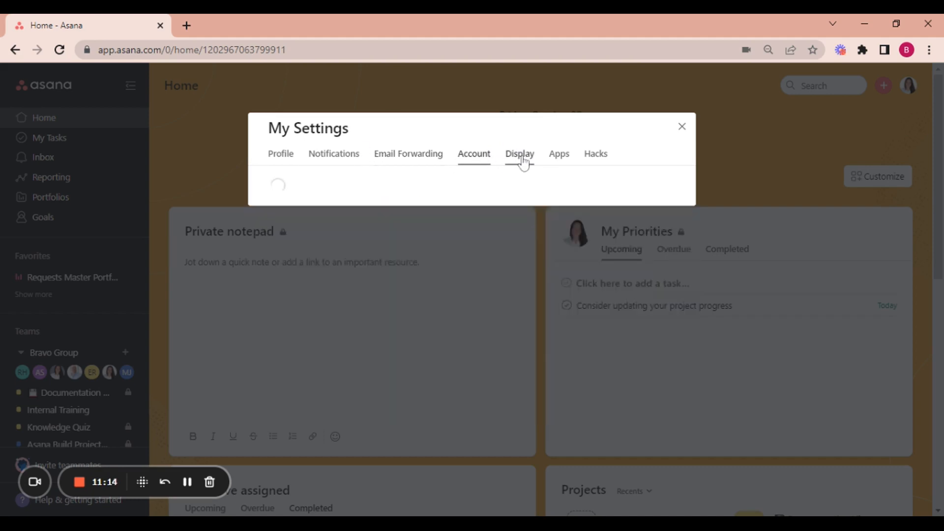
left_click(521, 146)
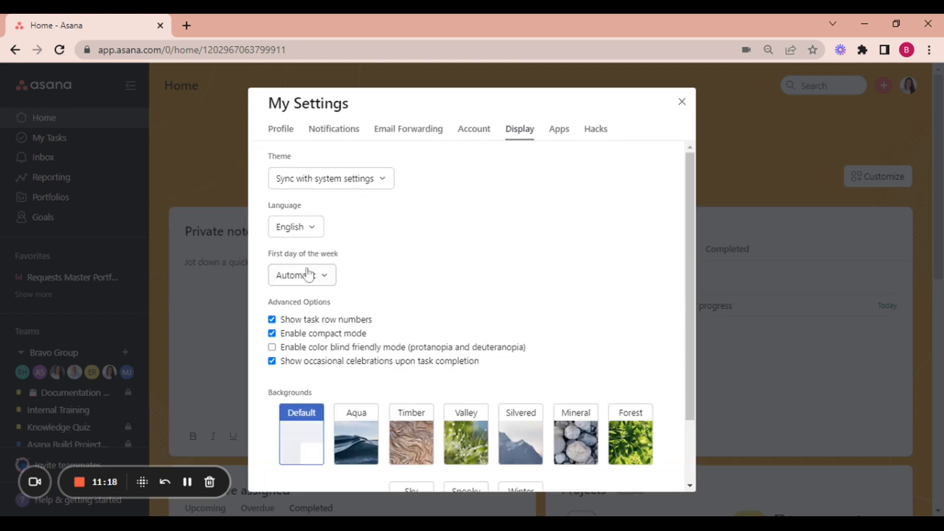
- Try turning off task row numbers and compact mode, view the first-day-of-the-week choices, and re-enable both options
left_click(317, 337)
left_click(306, 278)
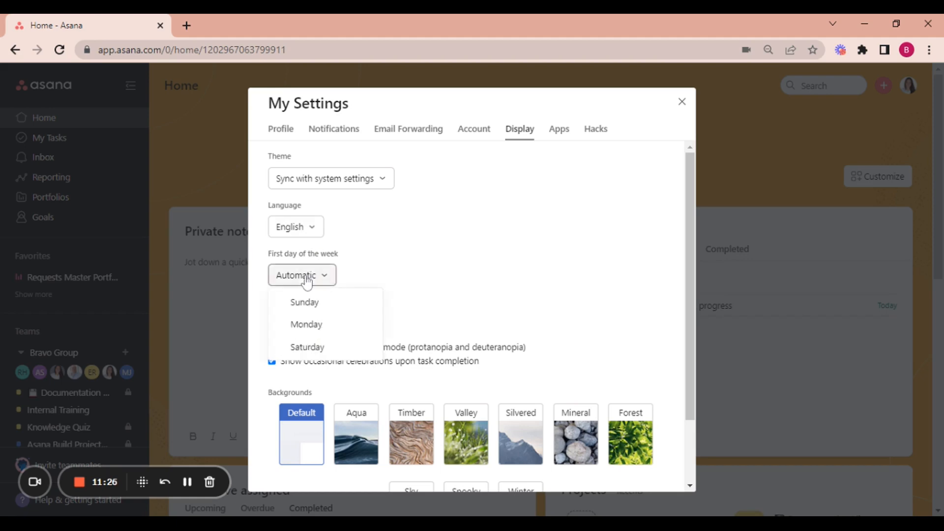
left_click(386, 266)
left_click(271, 320)
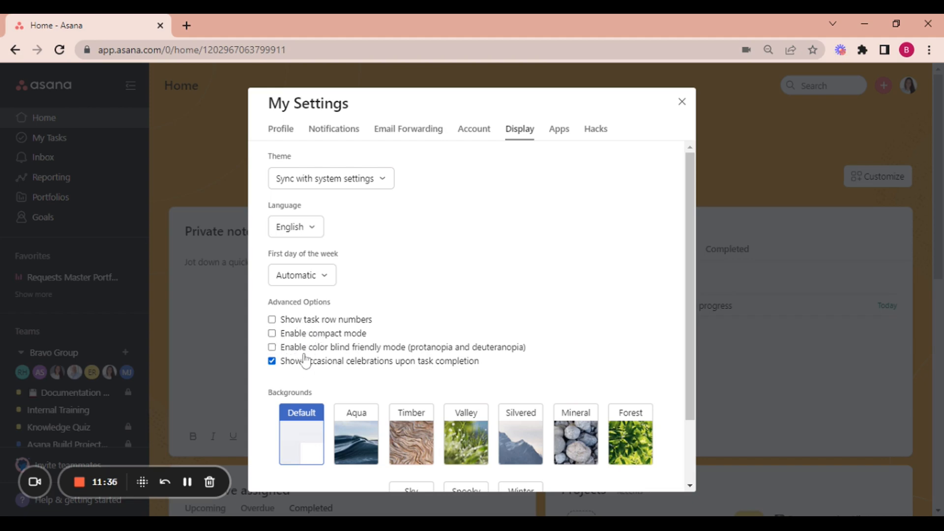
left_click(302, 324)
left_click(299, 337)
- Try the Light and Dark themes, and restore the theme to Sync with system settings
left_click(305, 182)
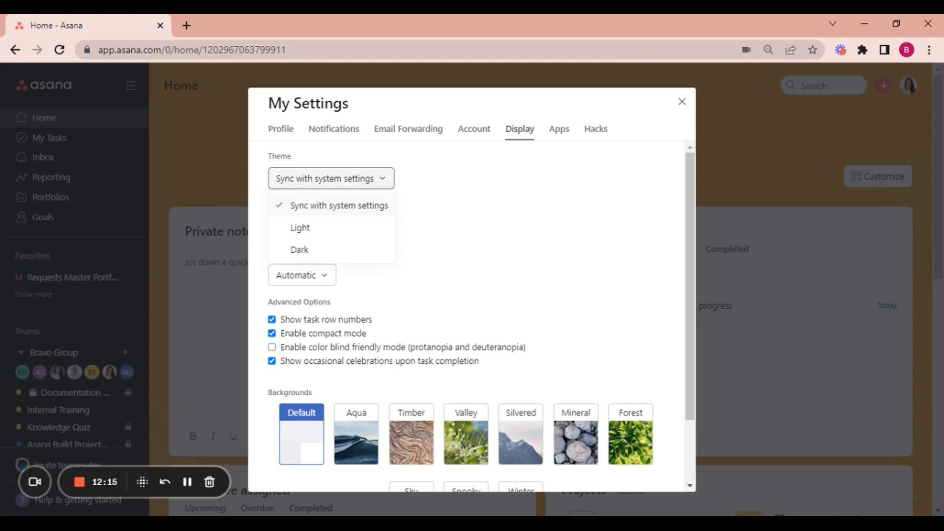
left_click(298, 228)
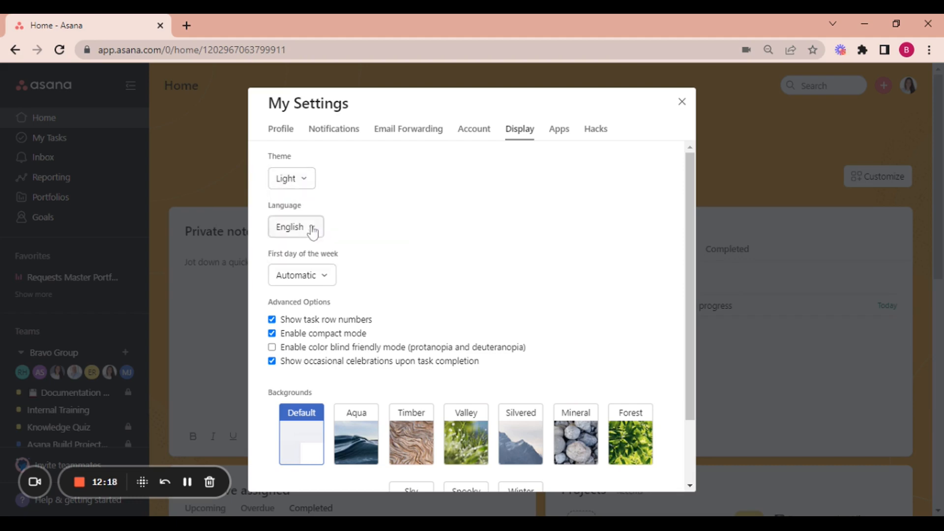
left_click(295, 183)
left_click(305, 249)
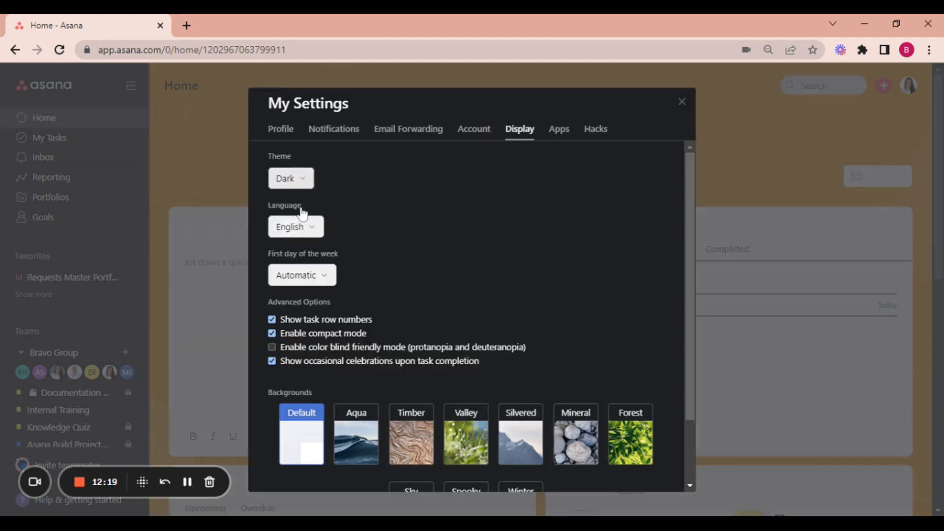
left_click(297, 186)
left_click(355, 205)
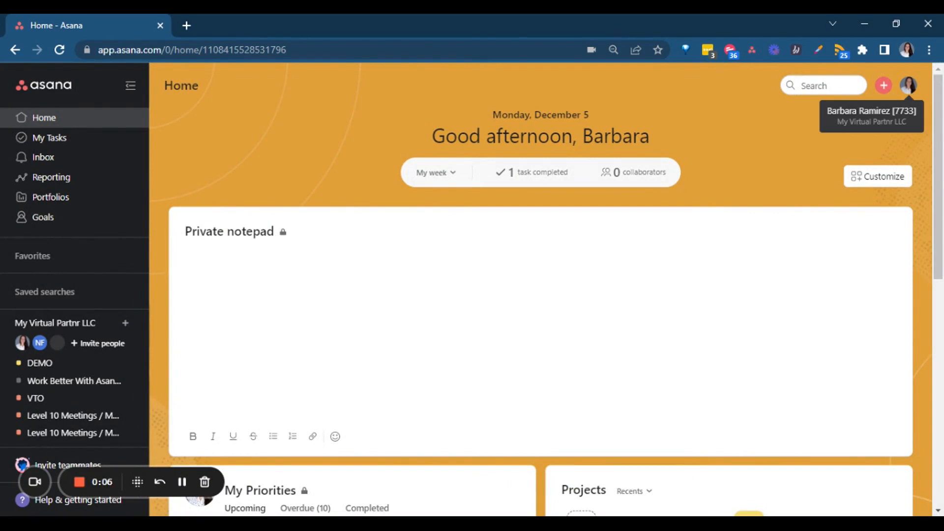
- Open the personal settings in the My Virtual Partnr LLC workspace and review the job title, About me and out-of-office profile fields
left_click(909, 86)
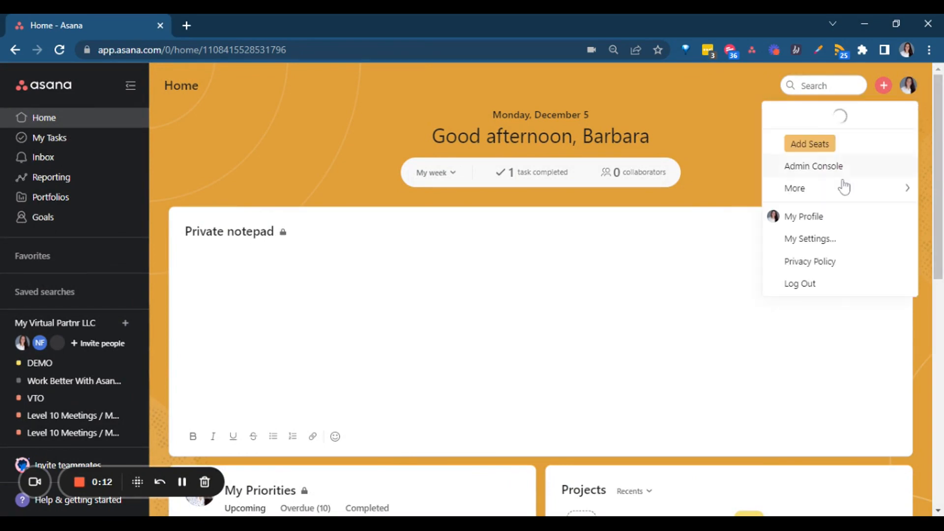
left_click(791, 320)
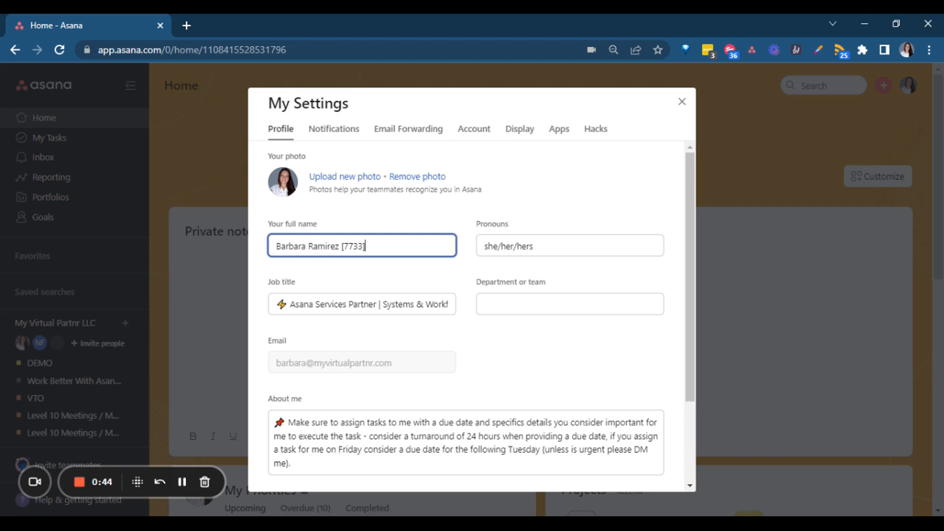
scroll(297, 212, "down", 2)
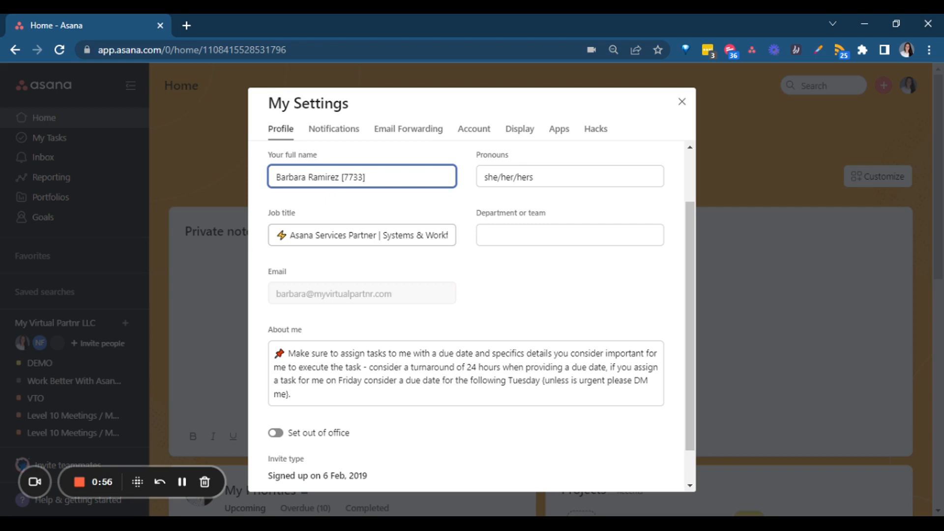
scroll(471, 310, "down", 1)
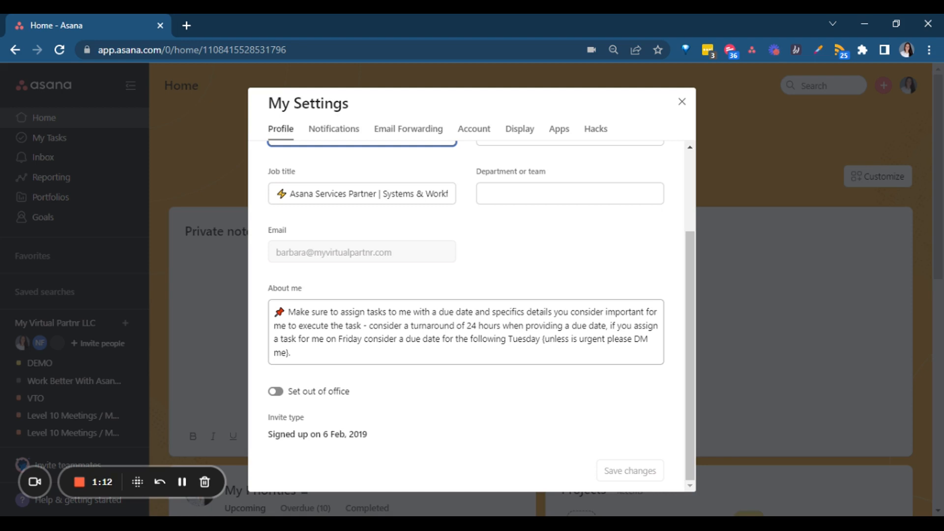
- In the notification settings, enable the do-not-disturb schedule from 17:00 to 09:00
left_click(328, 129)
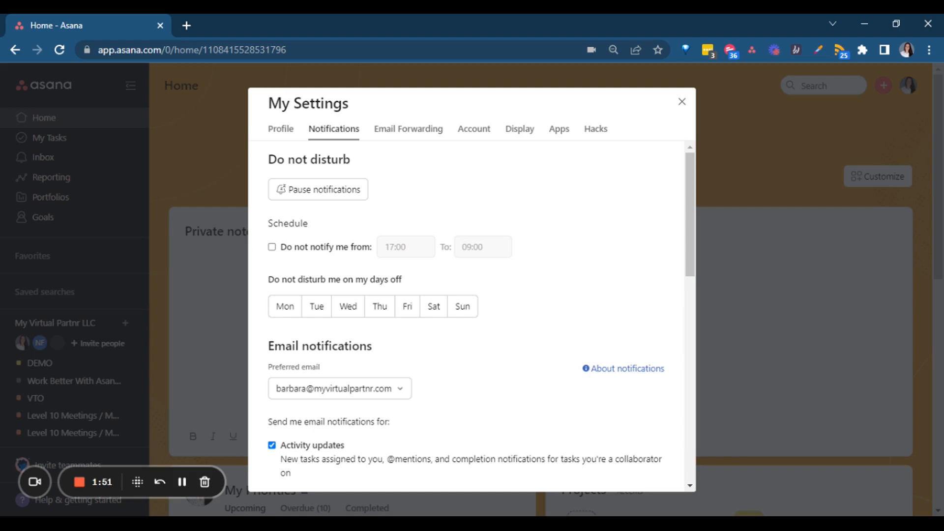
left_click(306, 254)
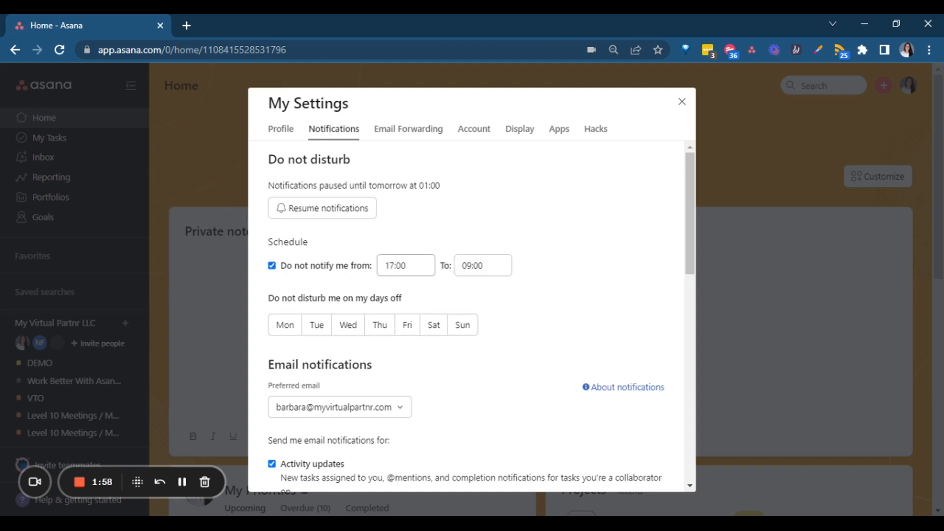
left_click(399, 248)
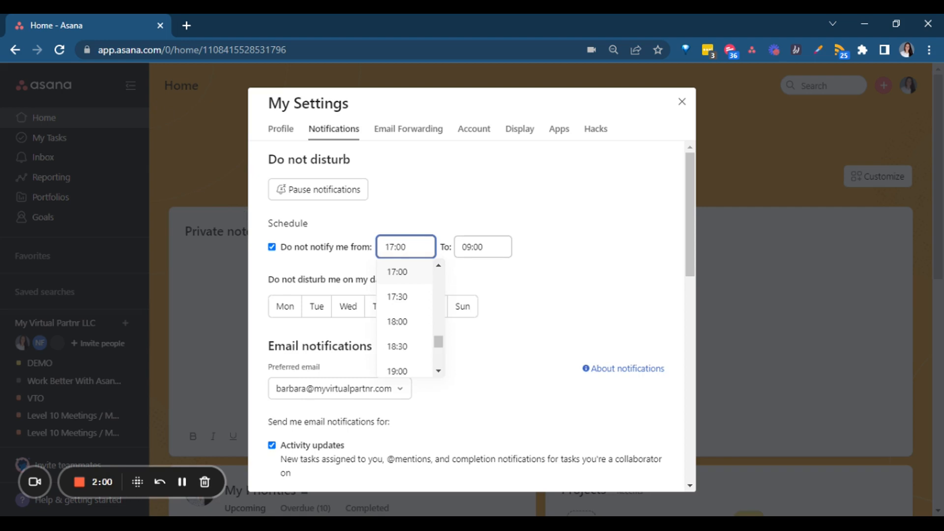
left_click(469, 247)
left_click(453, 220)
scroll(452, 221, "down", 1)
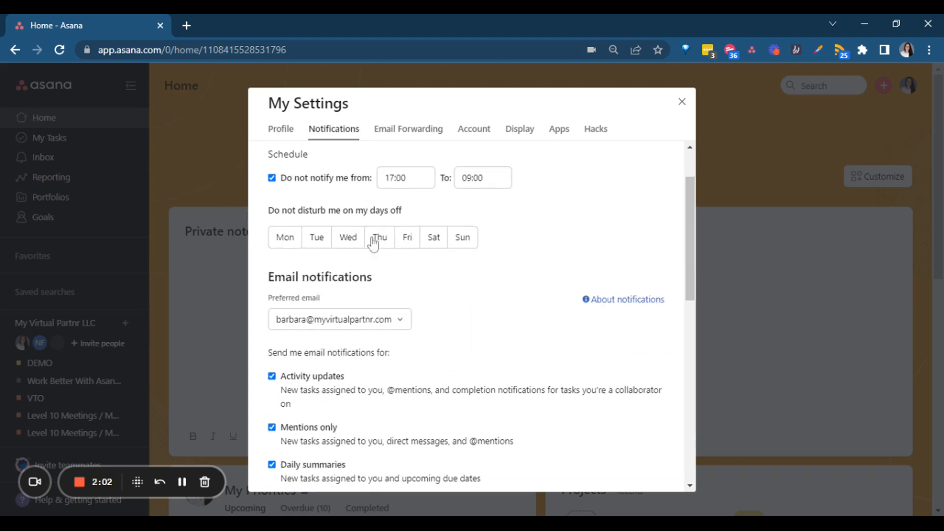
- Set Wednesday, Friday, Saturday and Sunday as do-not-disturb days off
left_click(356, 244)
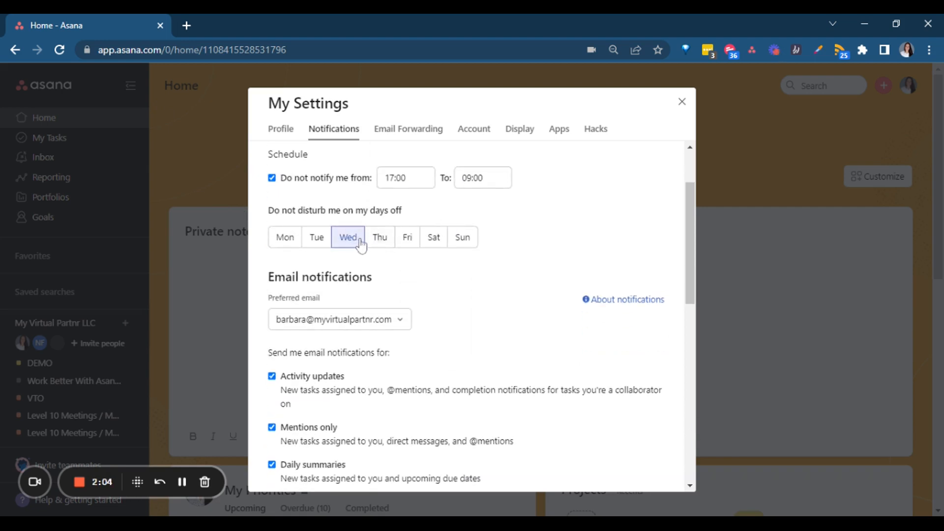
left_click(433, 241)
left_click(466, 246)
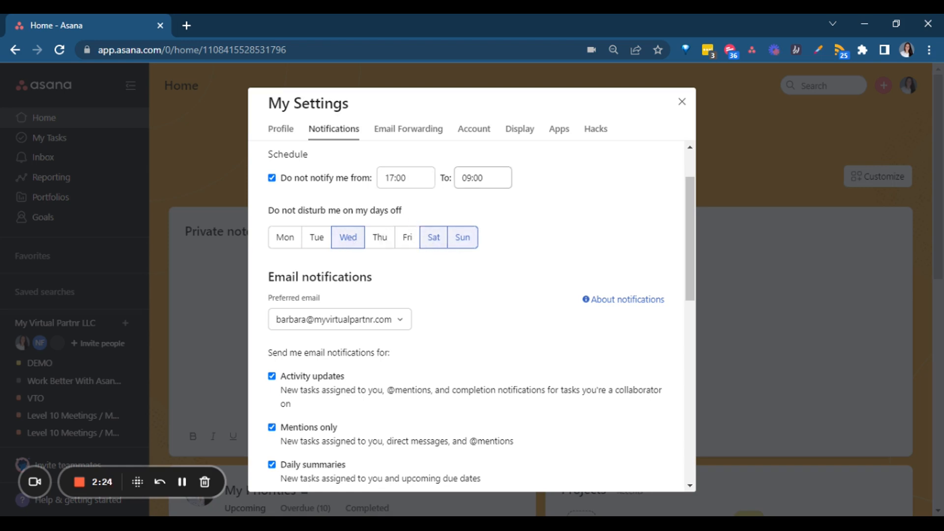
left_click(407, 242)
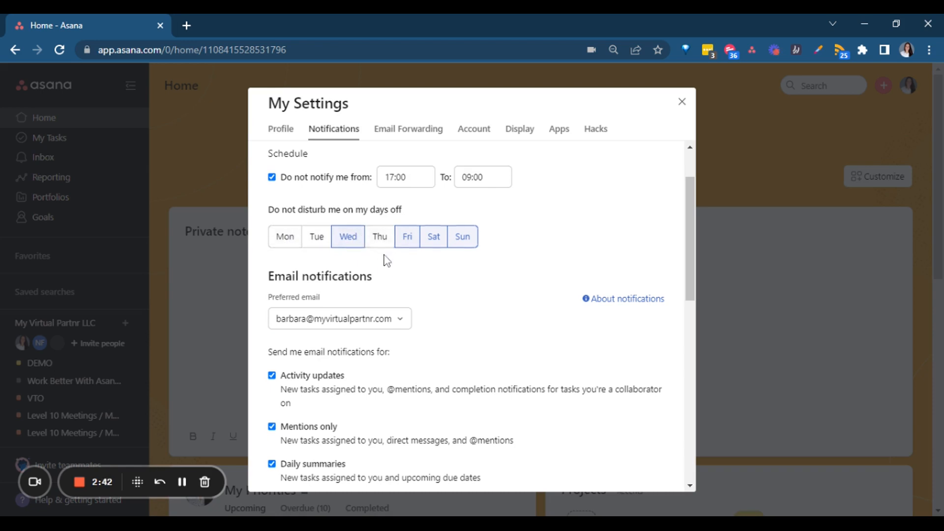
scroll(389, 248, "down", 3)
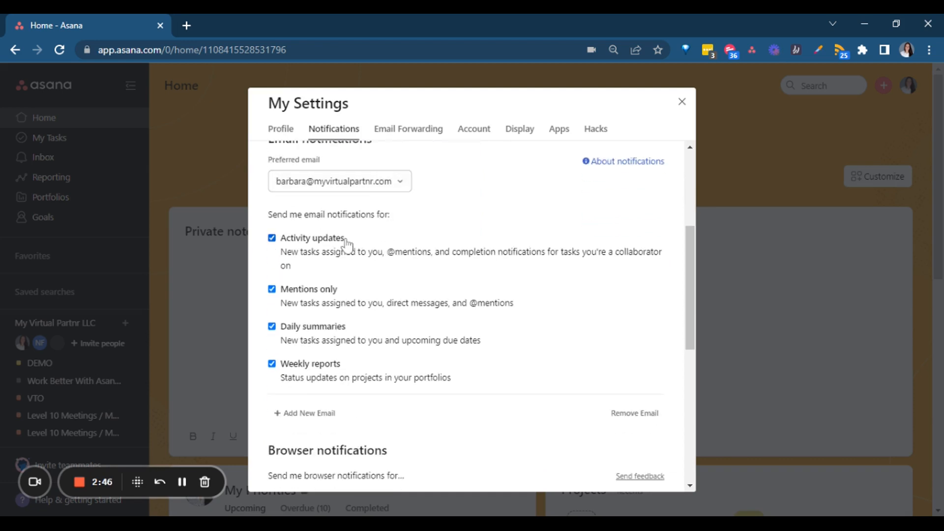
scroll(347, 243, "up", 3)
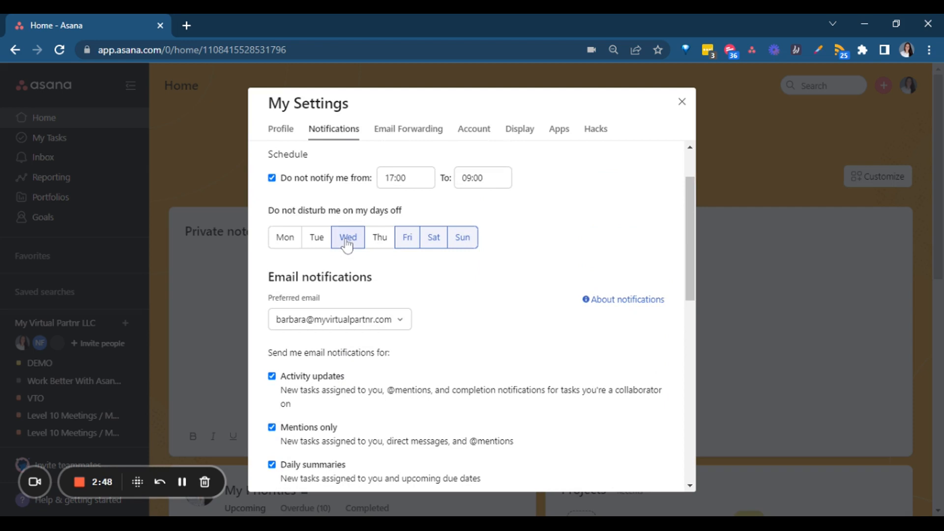
left_click(347, 237)
- Turn off email notifications for Activity updates, Daily summaries and Weekly reports, keeping only Mentions only, and review the notification settings
scroll(347, 244, "down", 2)
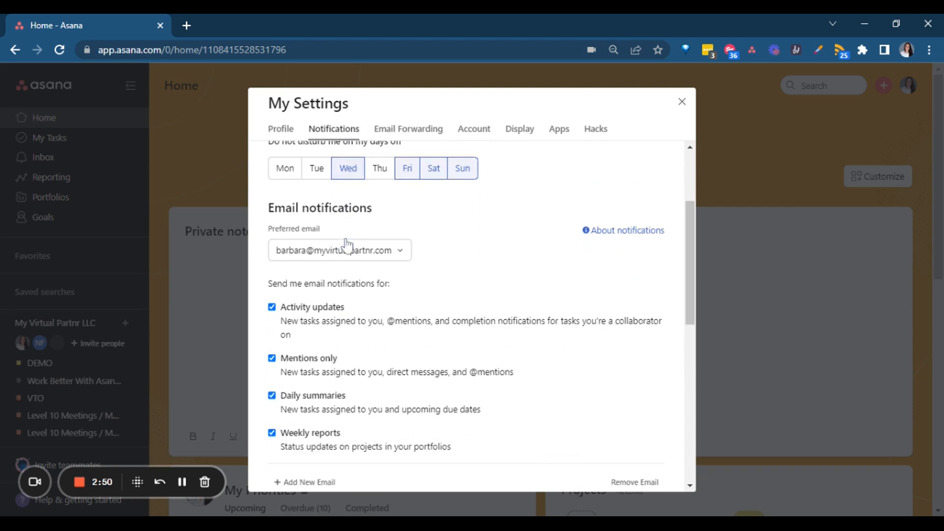
scroll(347, 246, "down", 2)
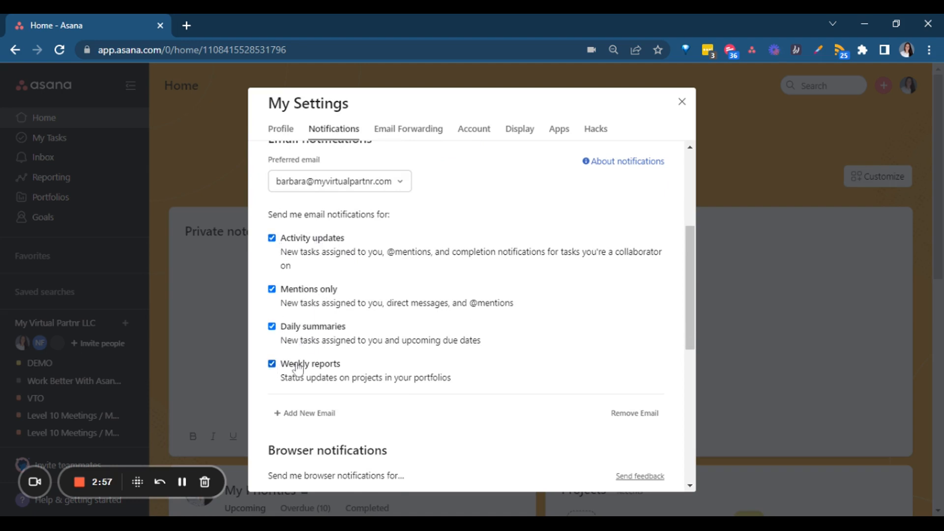
left_click(273, 327)
left_click(272, 327)
left_click(272, 240)
left_click(272, 327)
left_click(272, 364)
scroll(307, 299, "up", 3)
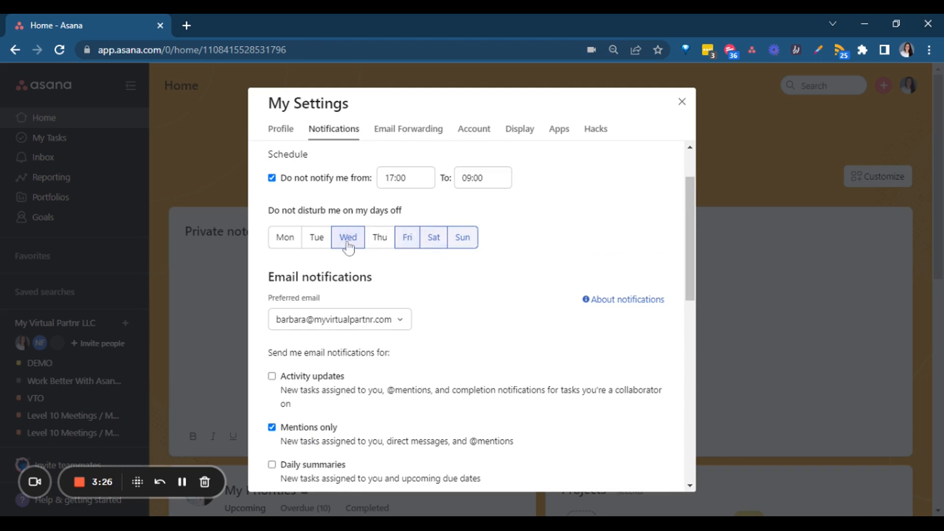
scroll(391, 271, "down", 2)
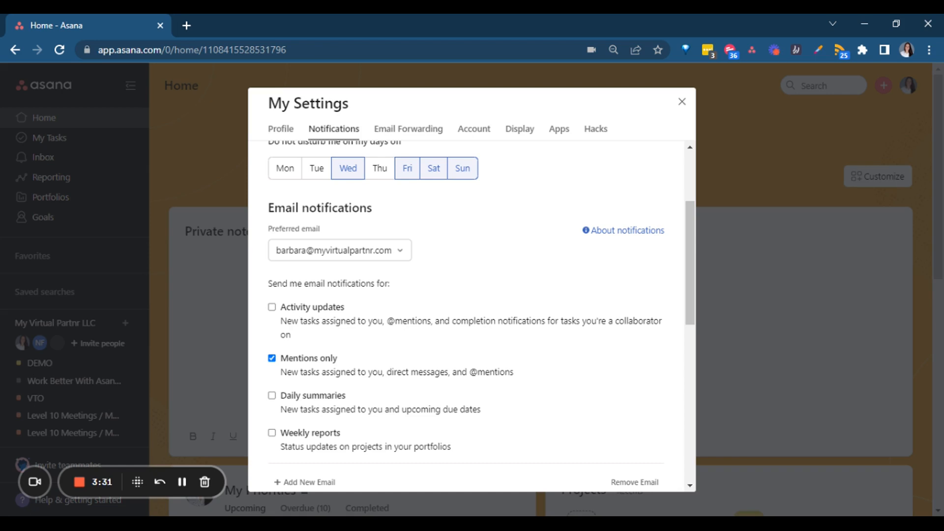
scroll(434, 258, "up", 2)
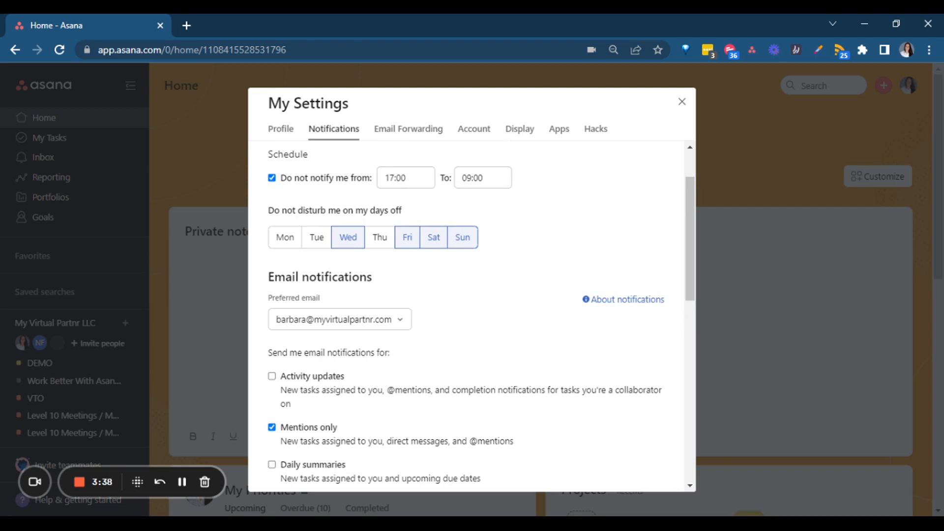
- Turn off the default Tasks added notification for future projects, keeping Status updates and Messages enabled
scroll(421, 268, "down", 3)
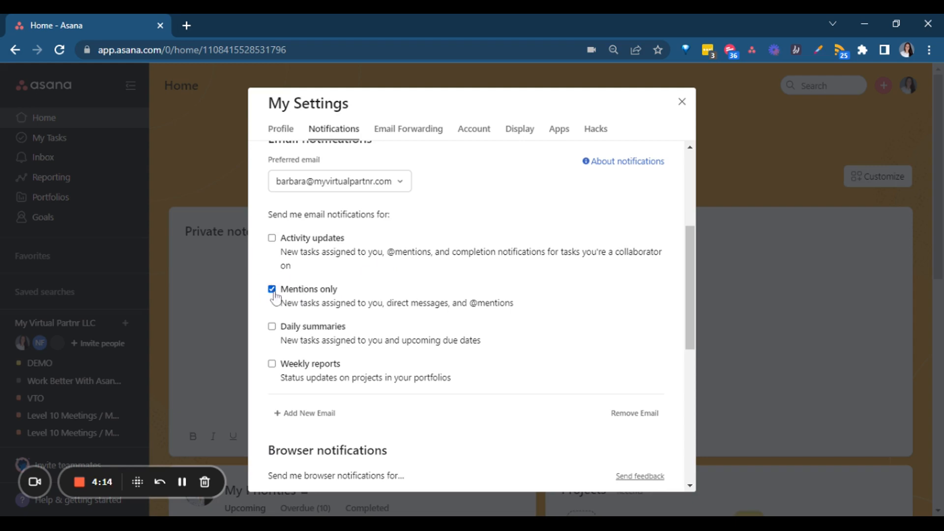
scroll(274, 295, "down", 5)
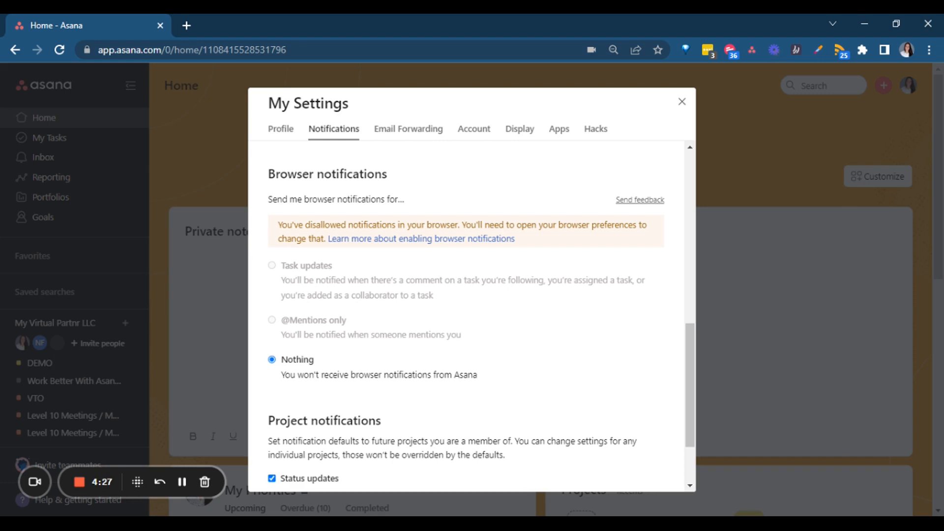
scroll(339, 304, "down", 2)
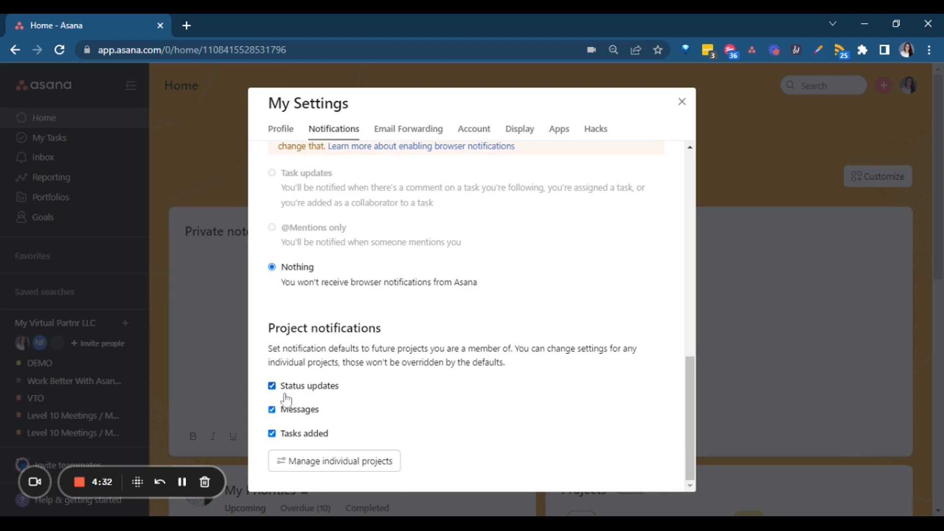
left_click(273, 436)
- Review the status update, message and task-added notification settings of the individual projects, then look over the general notification settings again
left_click(311, 467)
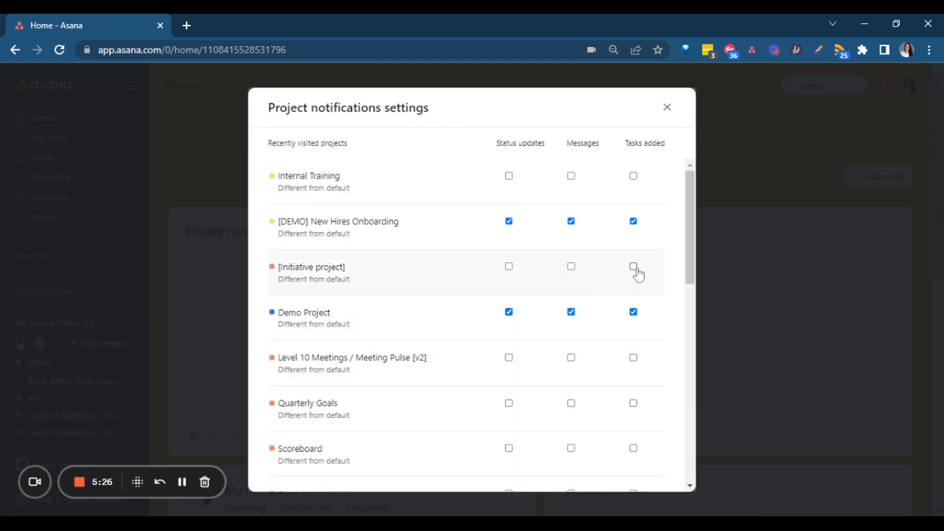
scroll(637, 273, "down", 11)
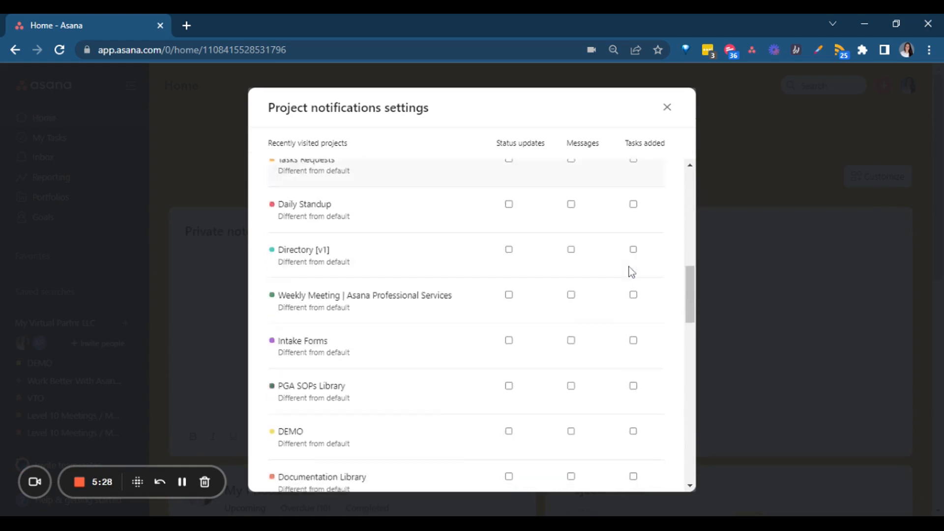
scroll(629, 266, "down", 18)
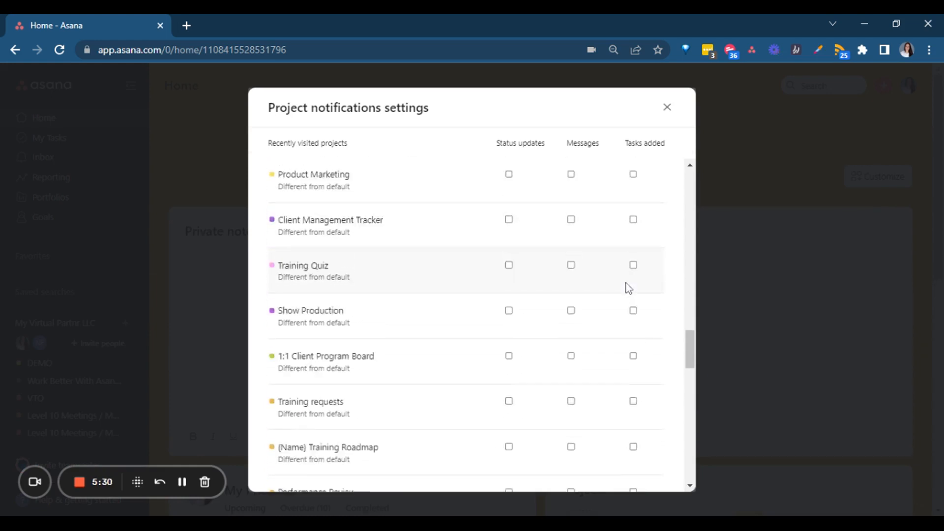
scroll(629, 288, "down", 7)
left_click_drag(691, 397, 677, 210)
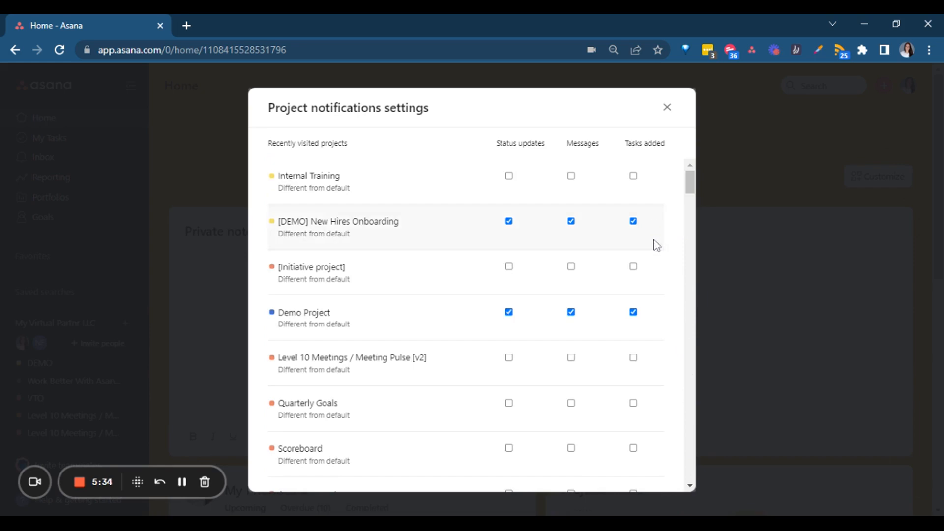
left_click(667, 107)
scroll(323, 428, "up", 10)
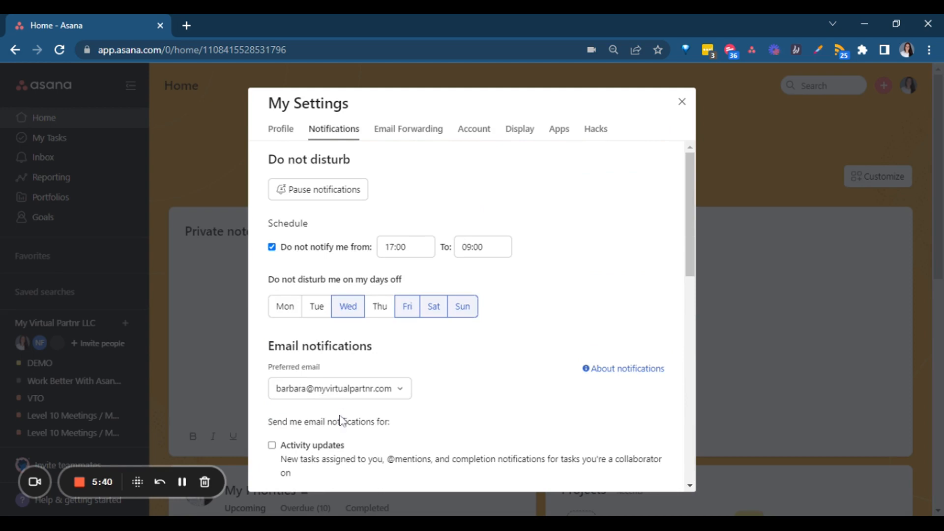
scroll(344, 418, "down", 10)
scroll(345, 415, "down", 3)
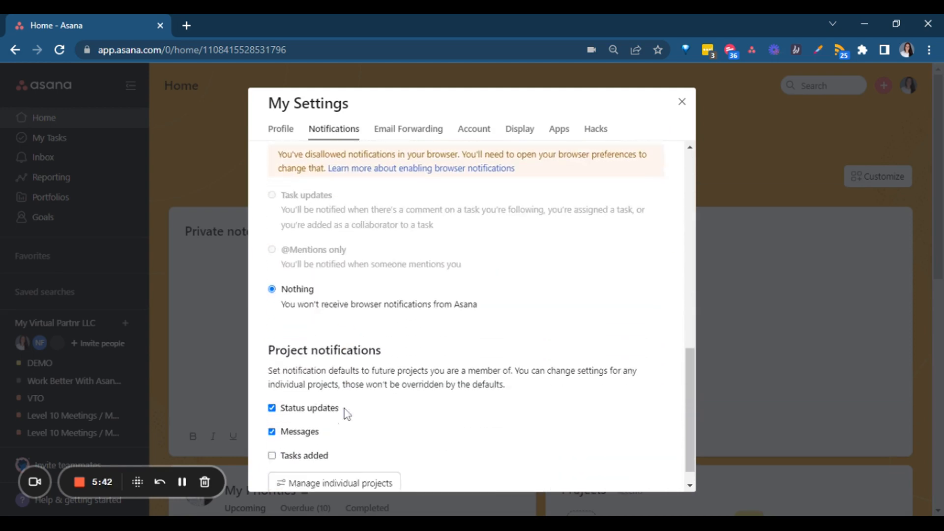
- In the profile's About me text, remove the closing parenthesis so it ends with "me." and save the changes
left_click(291, 140)
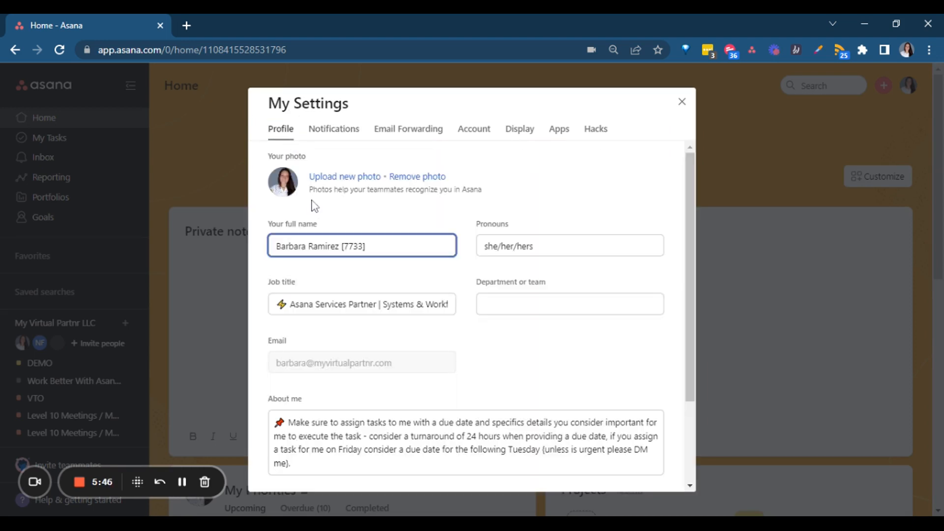
scroll(279, 261, "down", 2)
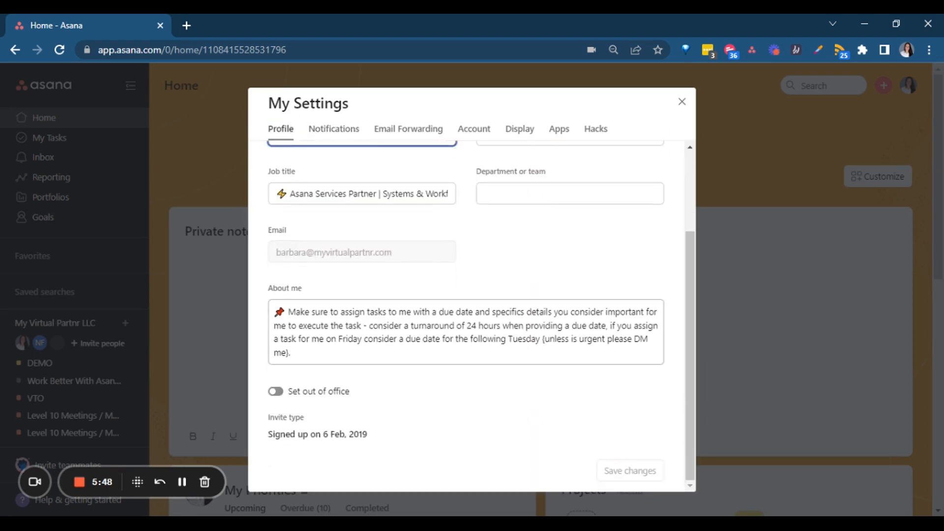
left_click(405, 312)
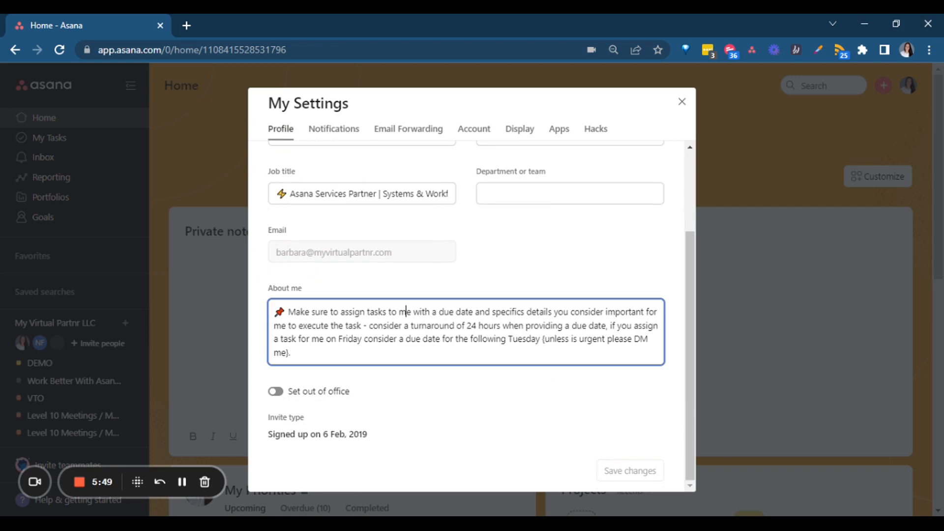
left_click(641, 473)
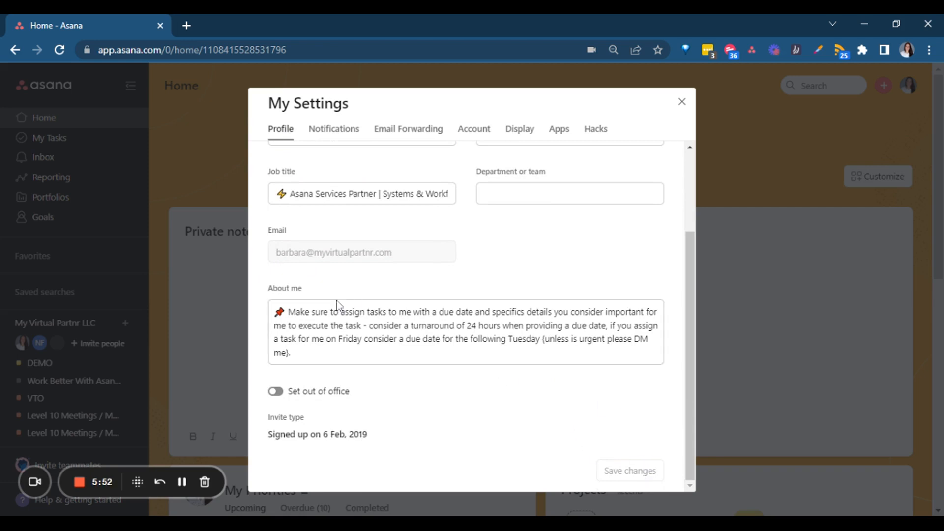
left_click(292, 353)
key("BackSpace")
key("BackSpace")
type(".")
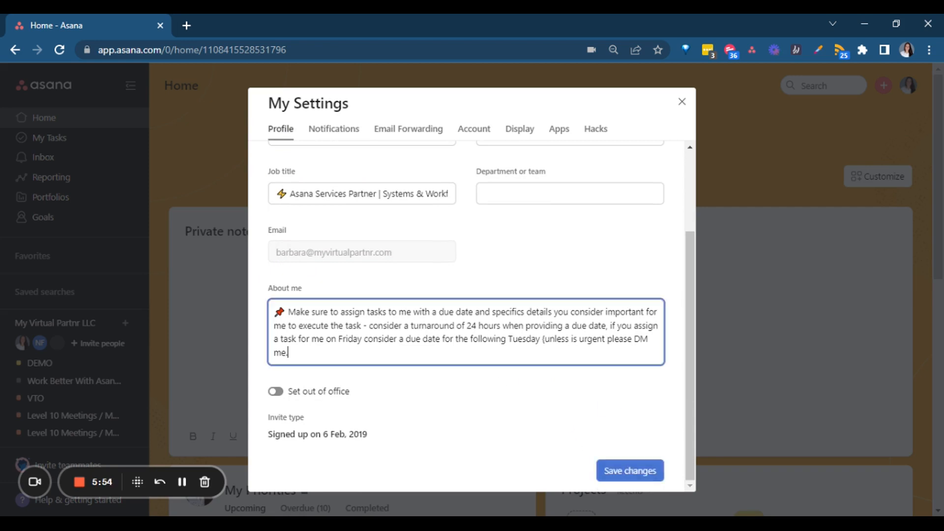
left_click(614, 473)
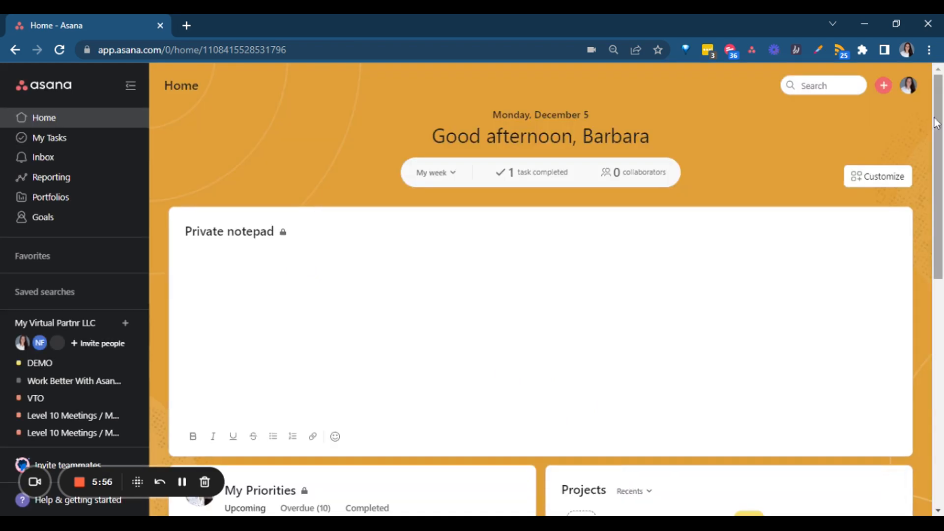
- Reopen the personal settings and show the notification settings
left_click(909, 85)
left_click(842, 239)
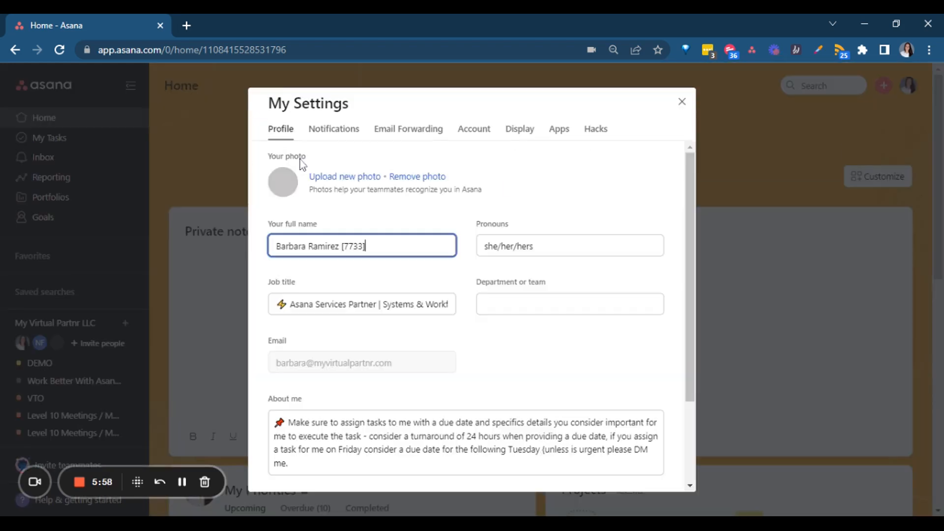
left_click(356, 130)
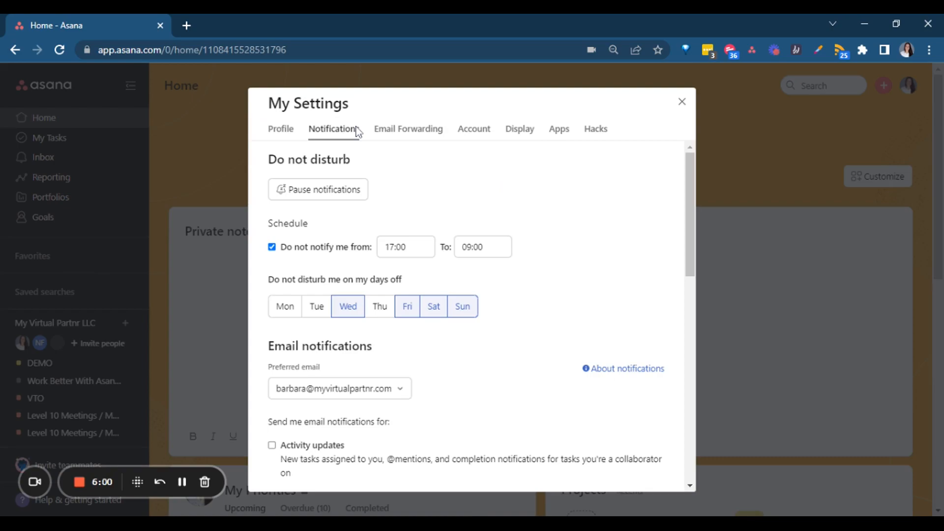